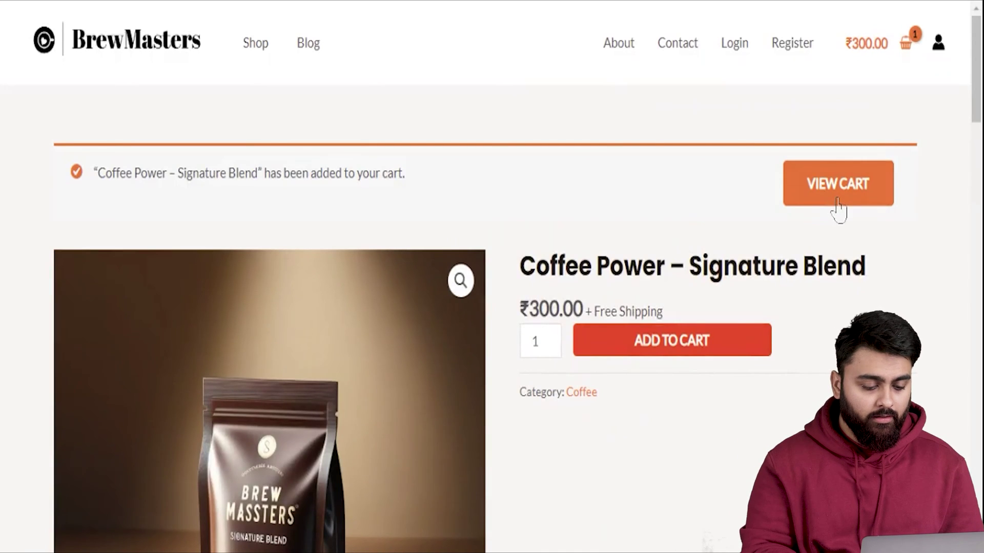
View the cart holding Coffee Power – Signature Blend and scroll down to Cart totals
left_click(838, 207)
scroll(836, 220, "down", 5)
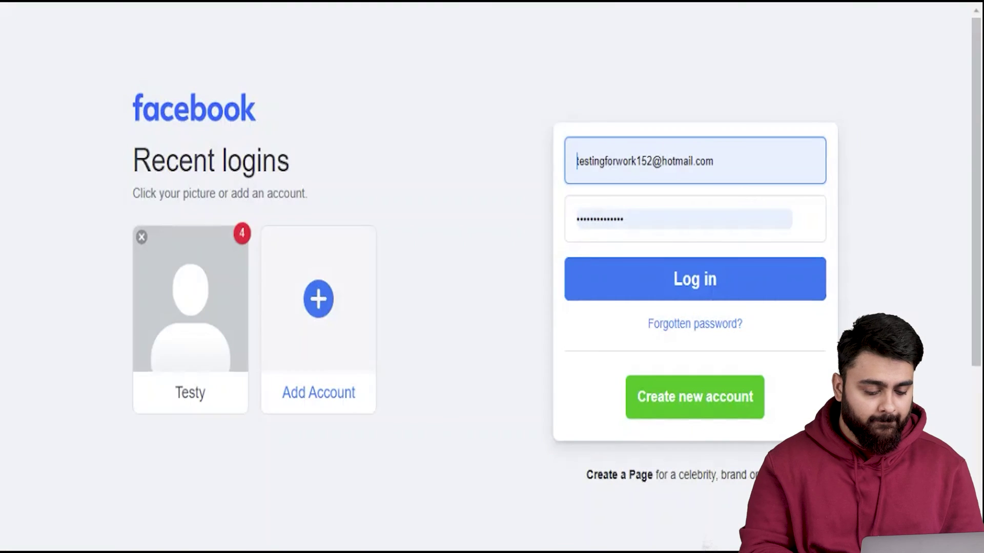
Log in to Facebook using the test account's saved e-mail and password
left_click(661, 279)
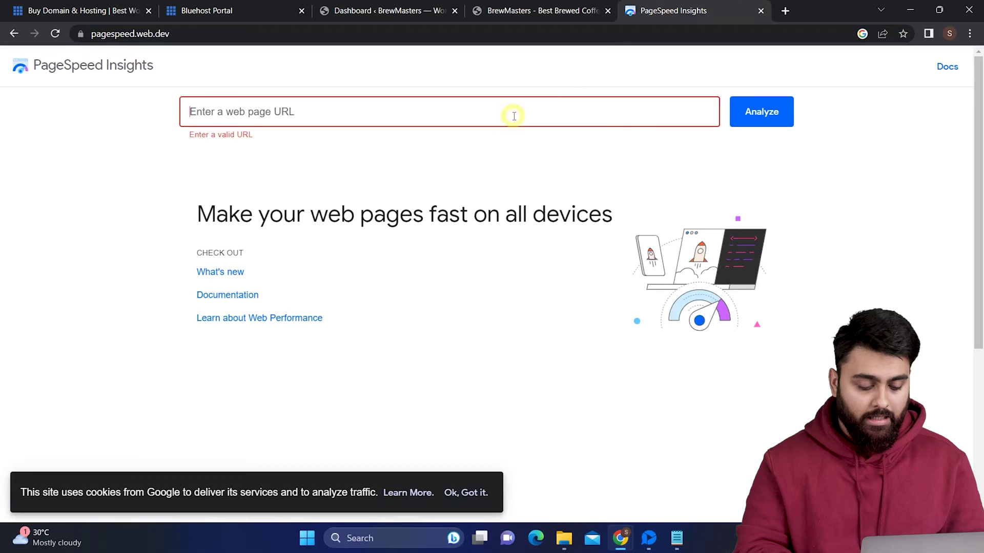
type("https://brewmasterscafe.com/")
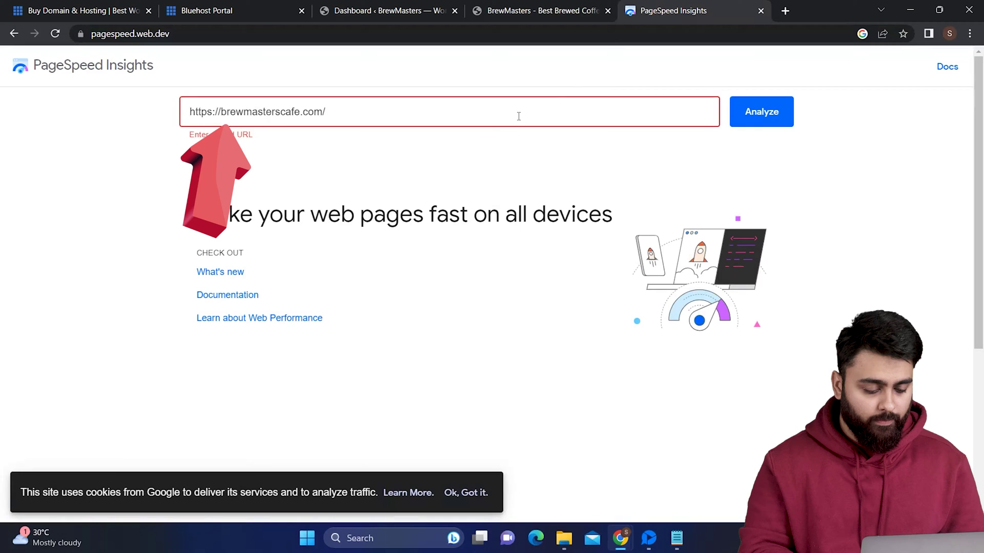
left_click(782, 122)
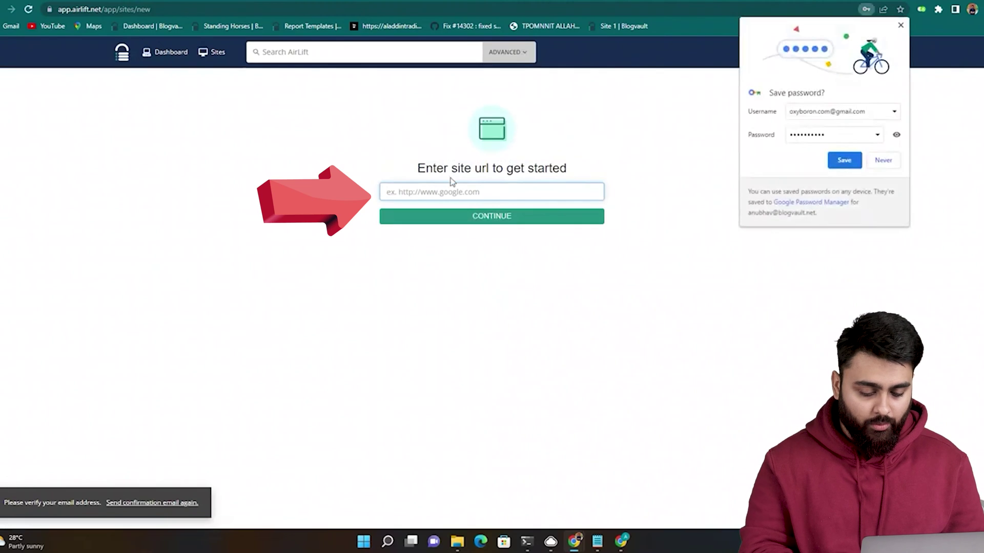
Add the BrewMasters site address from autofill in AirLift and initiate its sync
left_click(450, 192)
left_click(521, 242)
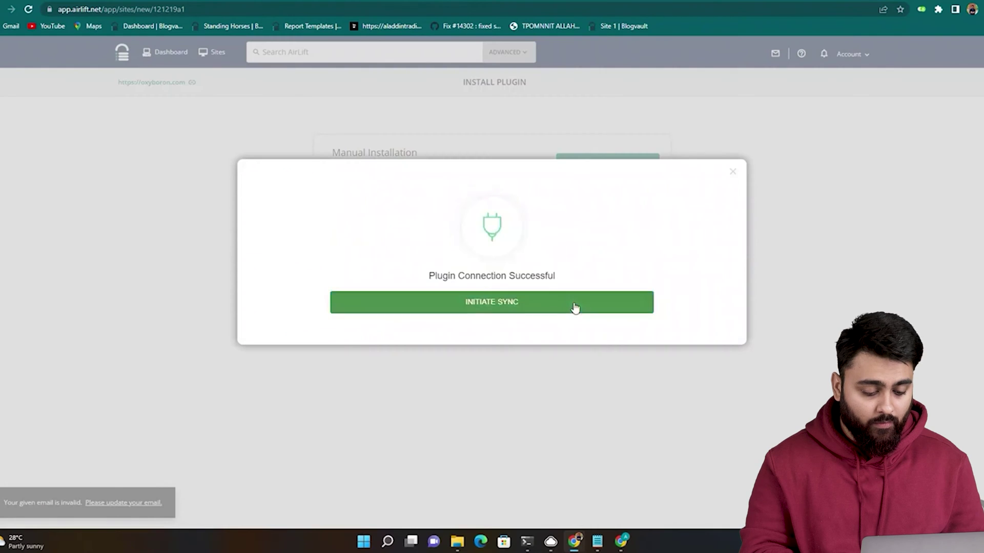
left_click(575, 308)
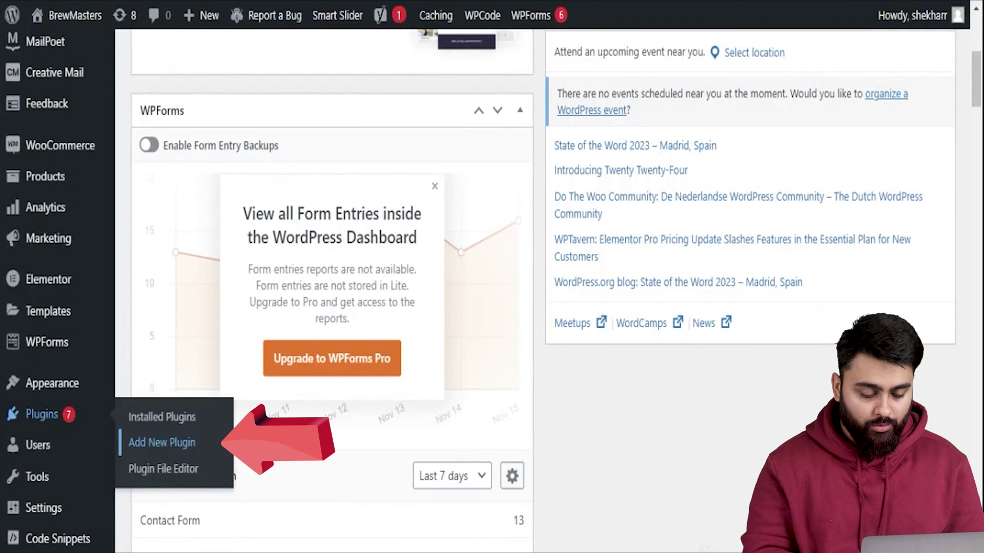
Search Add New Plugin for 'Nextend', then install and activate Nextend Social Login
left_click(161, 443)
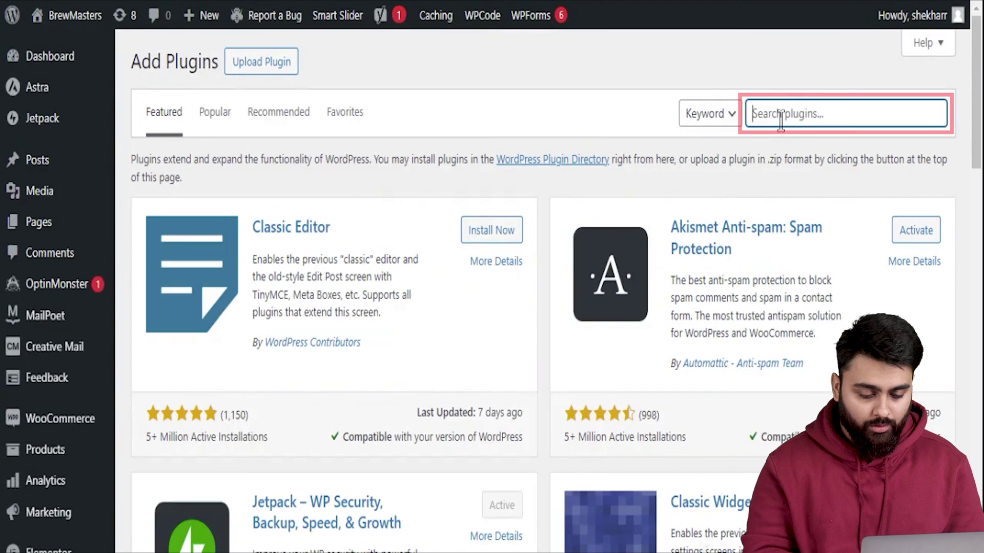
type("Nextend")
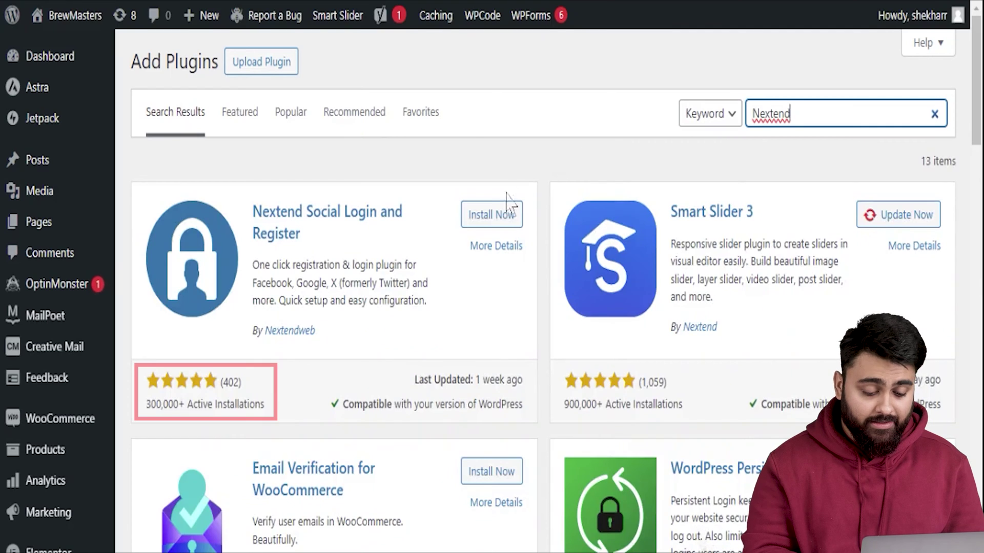
left_click(486, 219)
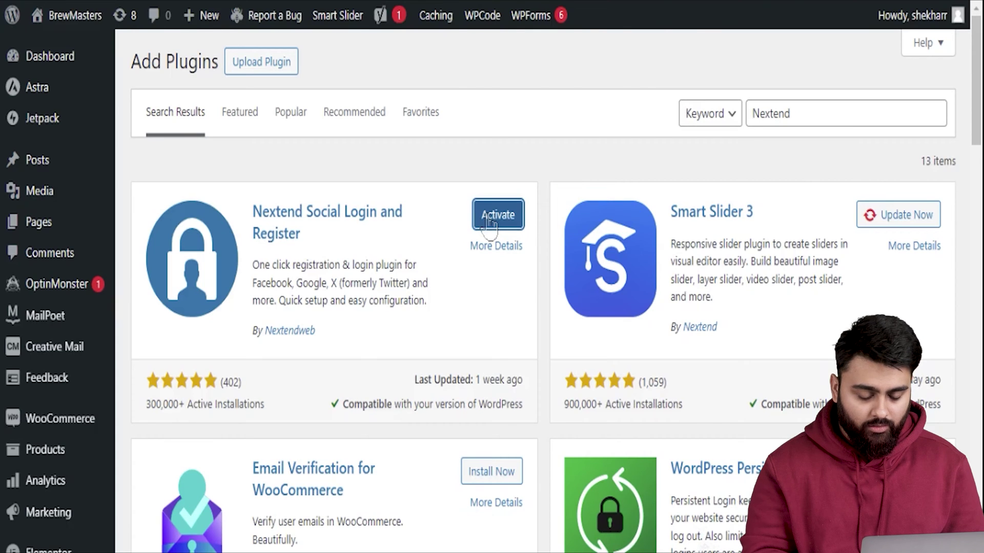
left_click(489, 219)
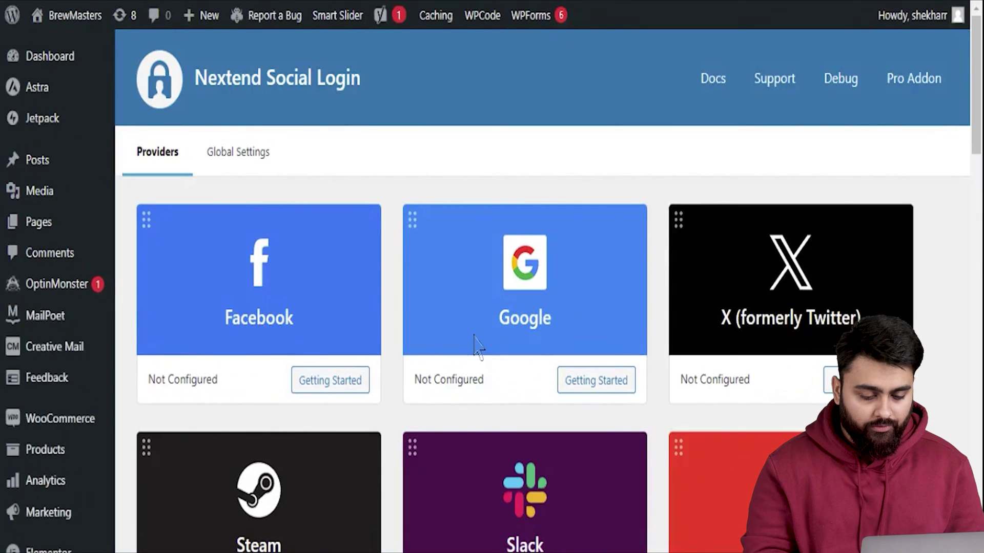
Open Getting Started on the Google card of the Nextend Social Login Providers page
scroll(722, 356, "down", 2)
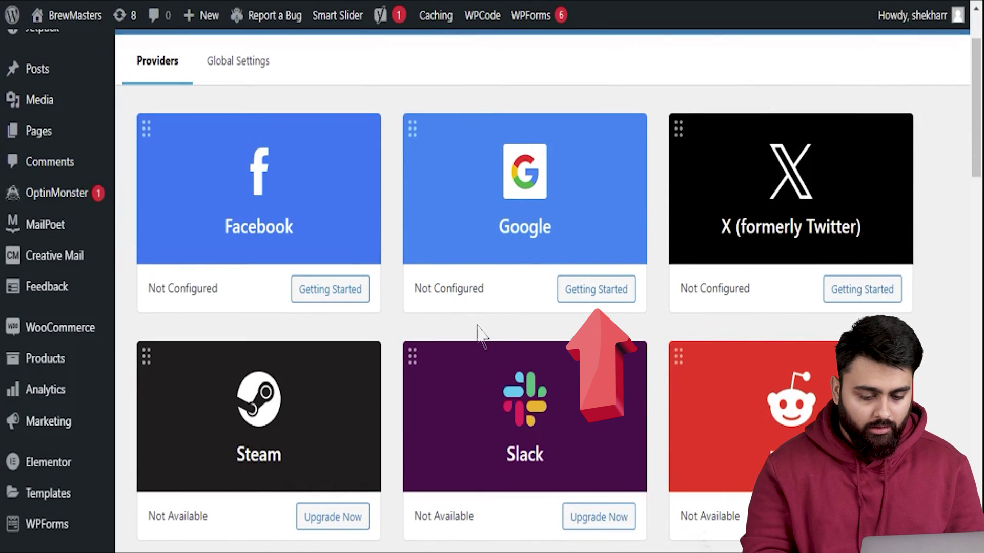
left_click(594, 296)
scroll(570, 311, "down", 5)
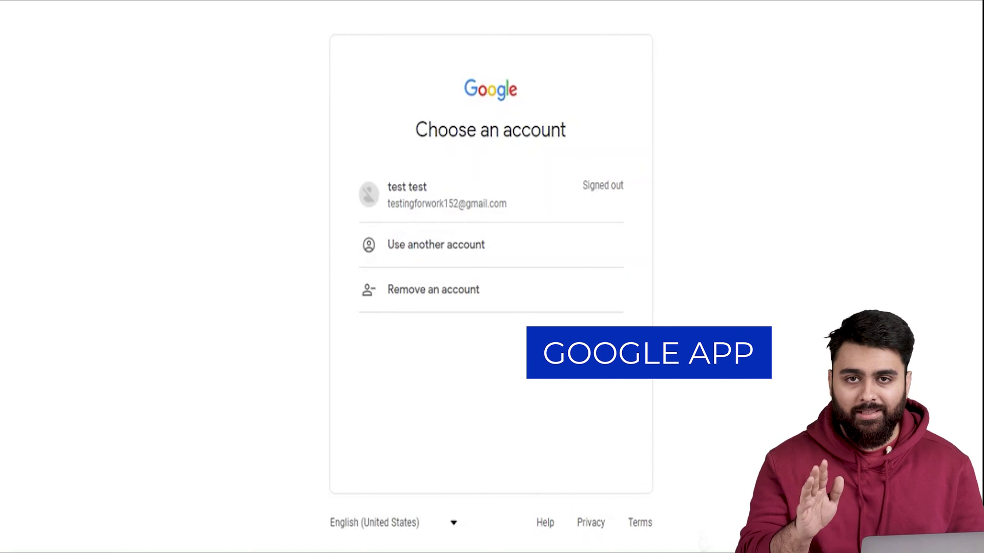
Sign in to Google with the test account and its password
left_click(449, 198)
type("••••••••••")
left_click(589, 373)
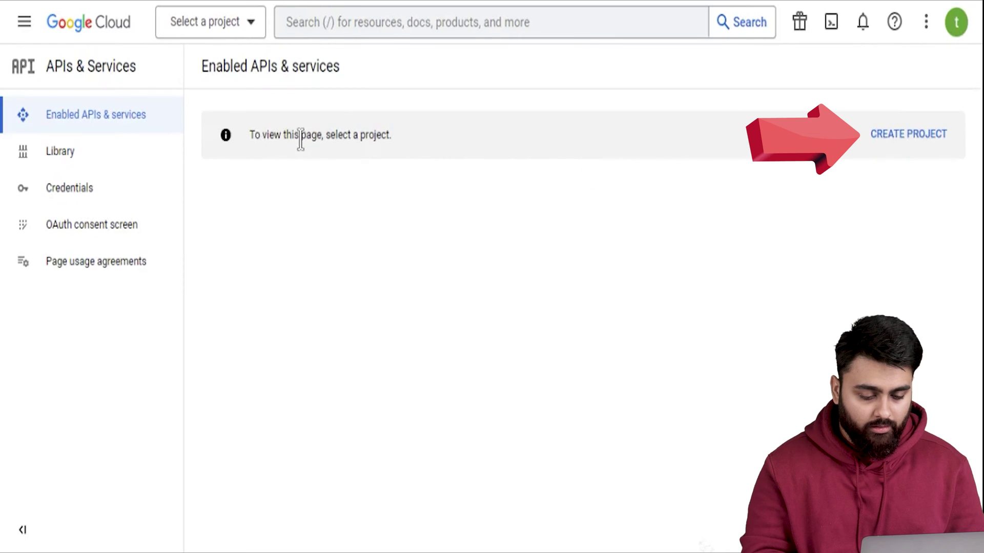
Create a new Google Cloud project named 'VIP Pass'
left_click(912, 139)
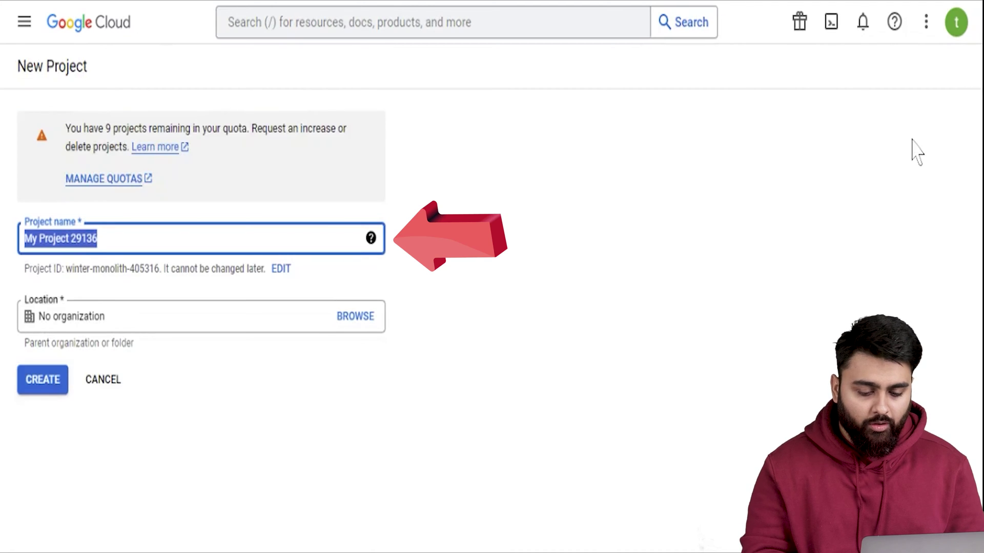
type("VIP Pass")
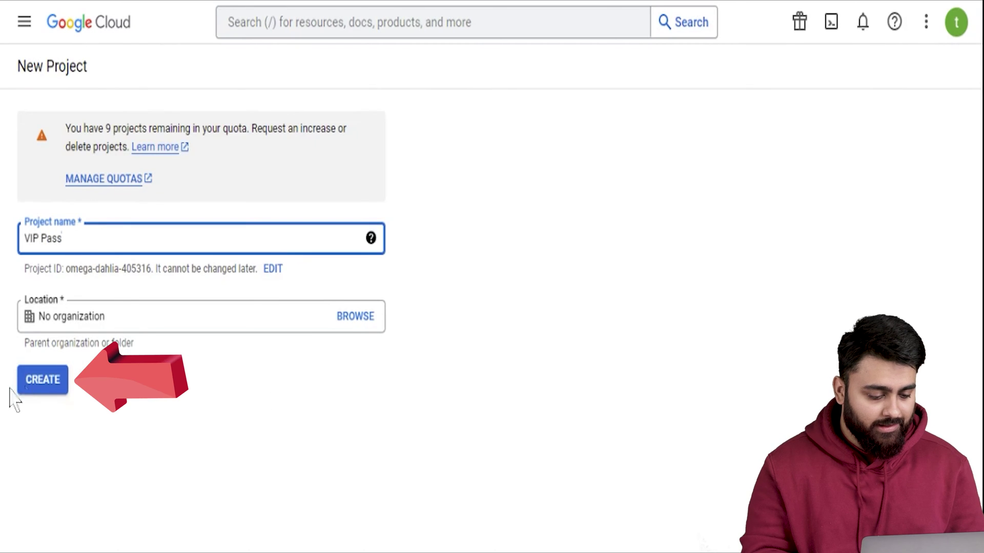
left_click(36, 382)
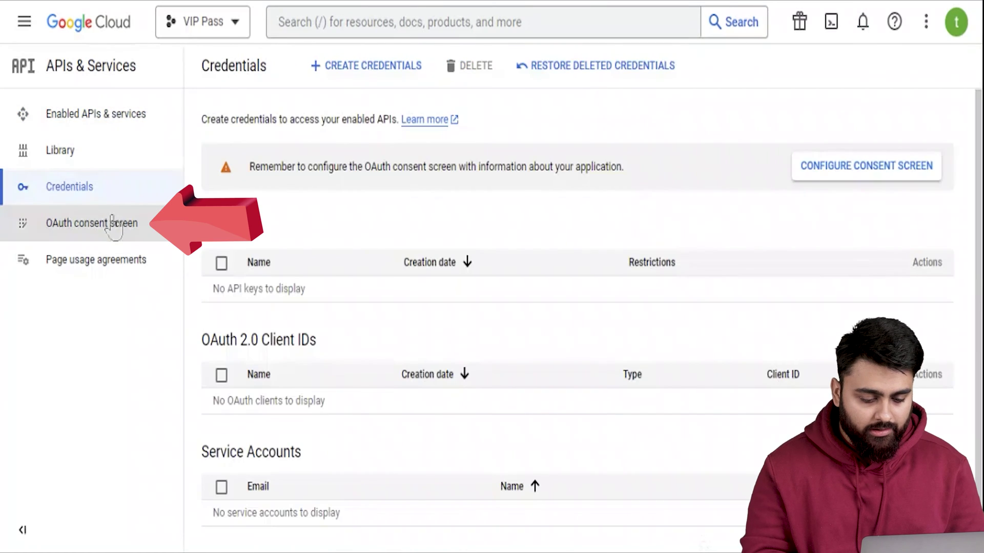
Begin registering an OAuth consent screen with the External user type
left_click(113, 224)
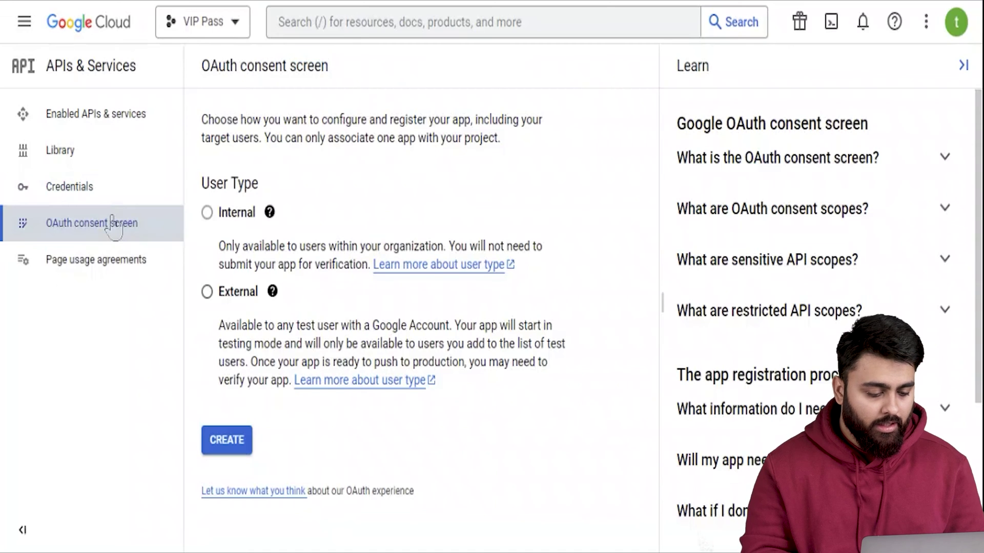
left_click(207, 292)
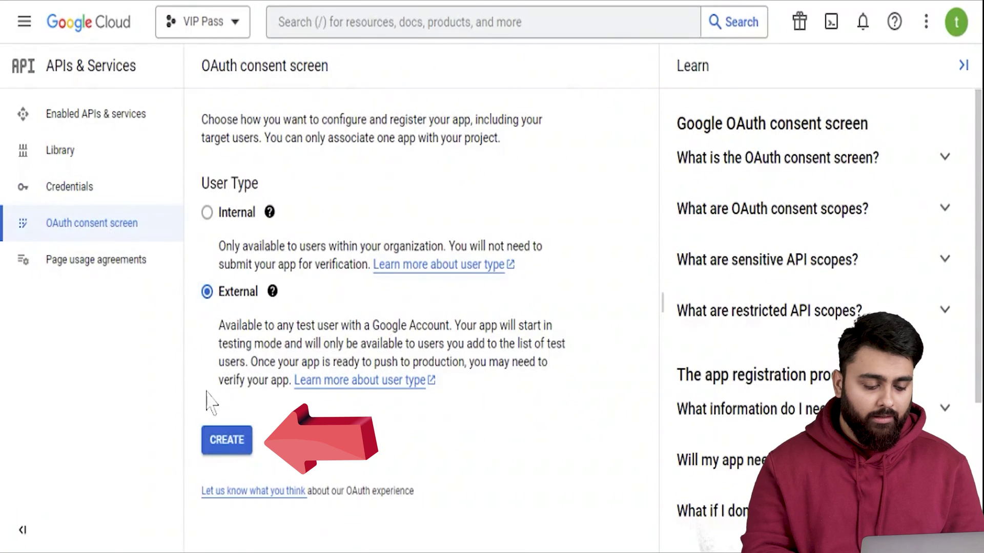
left_click(208, 445)
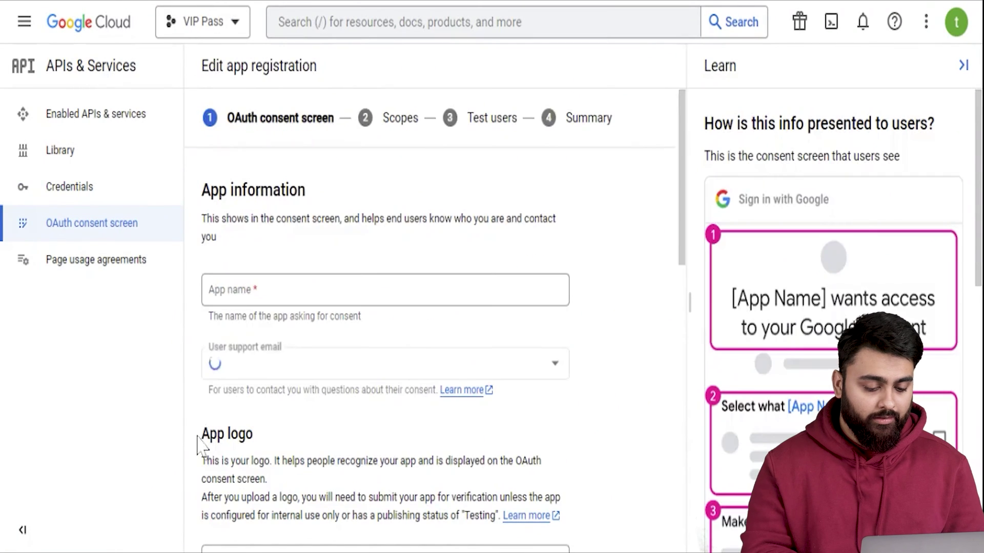
Enter app name 'VIP Pass' and authorized domain brewmasterscafe.com
left_click(281, 292)
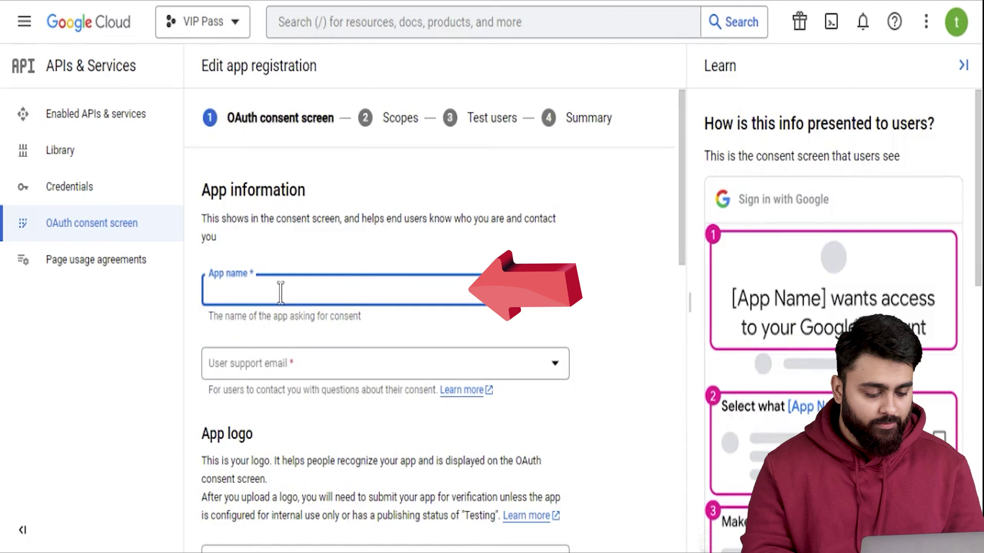
type("VIP Pass")
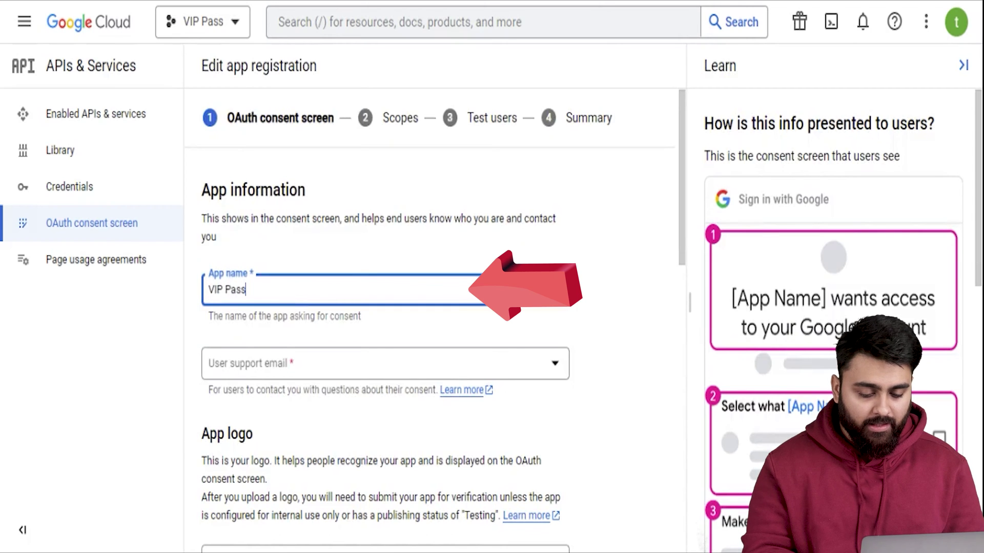
scroll(264, 390, "down", 14)
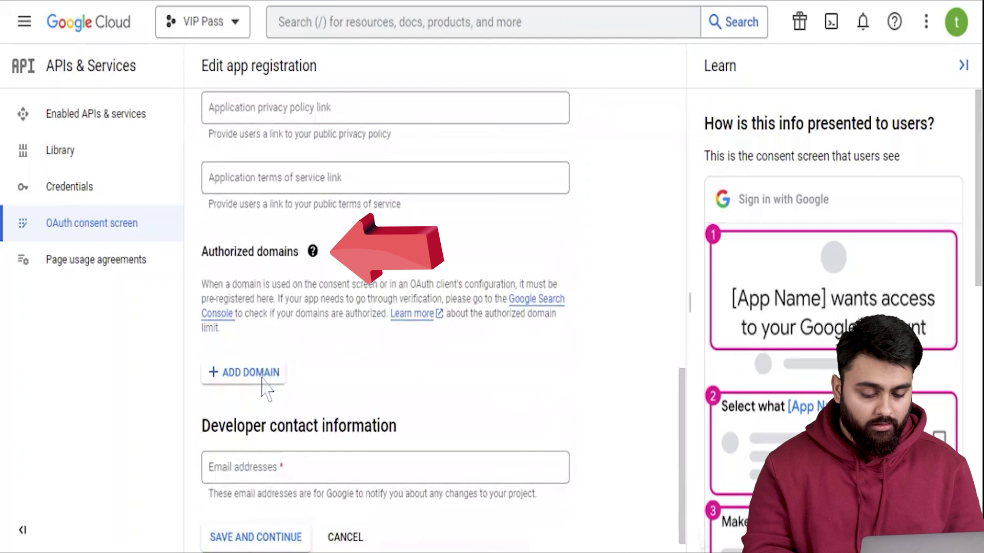
left_click(262, 378)
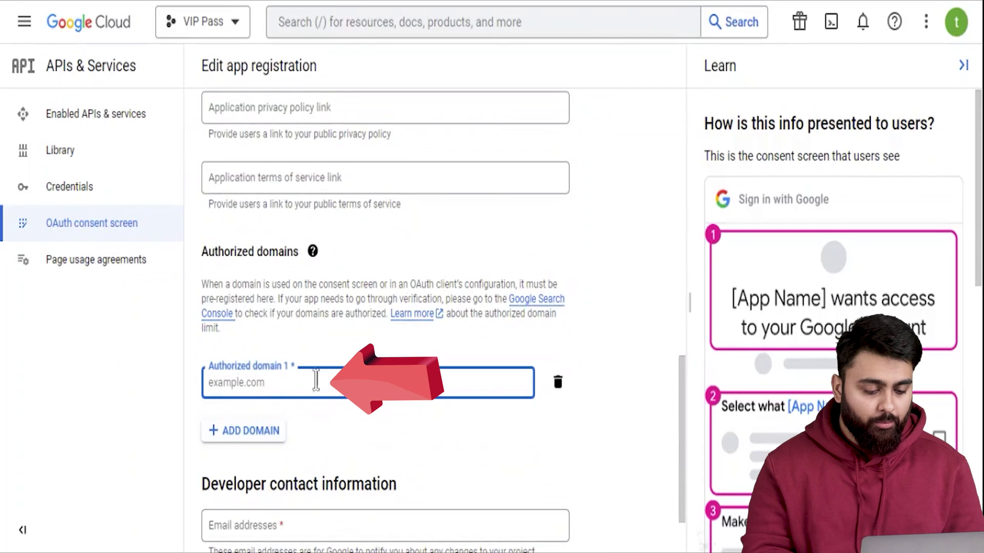
type("brewmasterscafe.com")
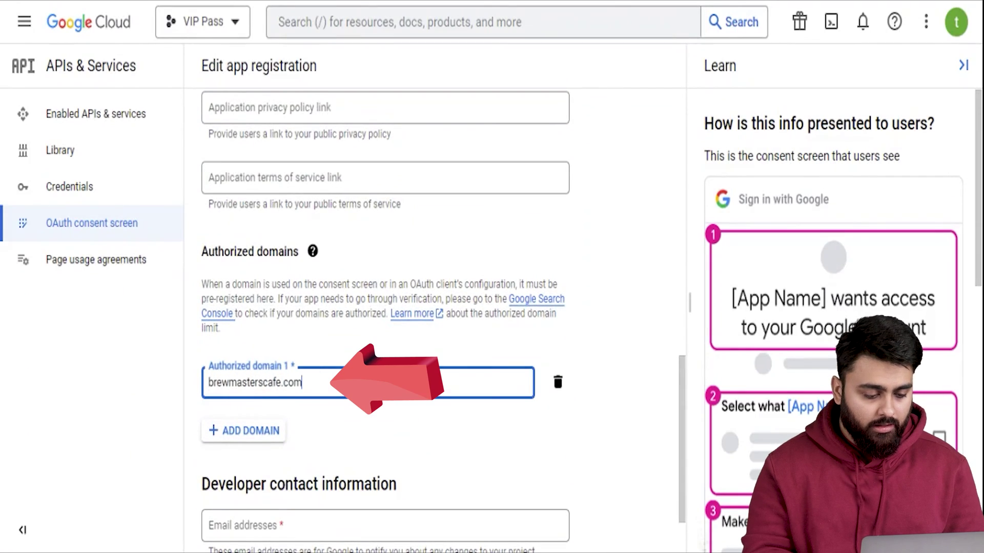
scroll(578, 454, "down", 1)
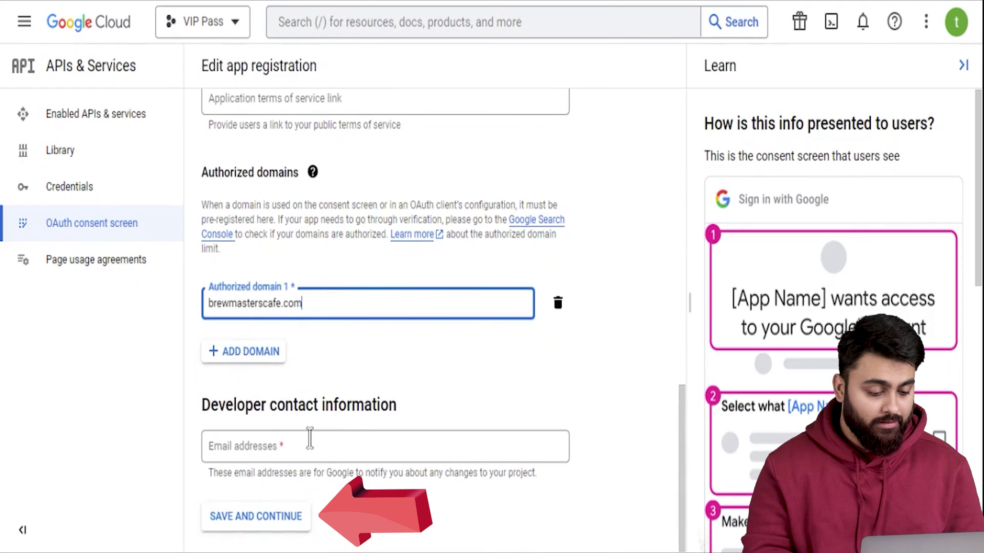
Start a new OAuth client ID from Credentials with the Web application type
left_click(111, 202)
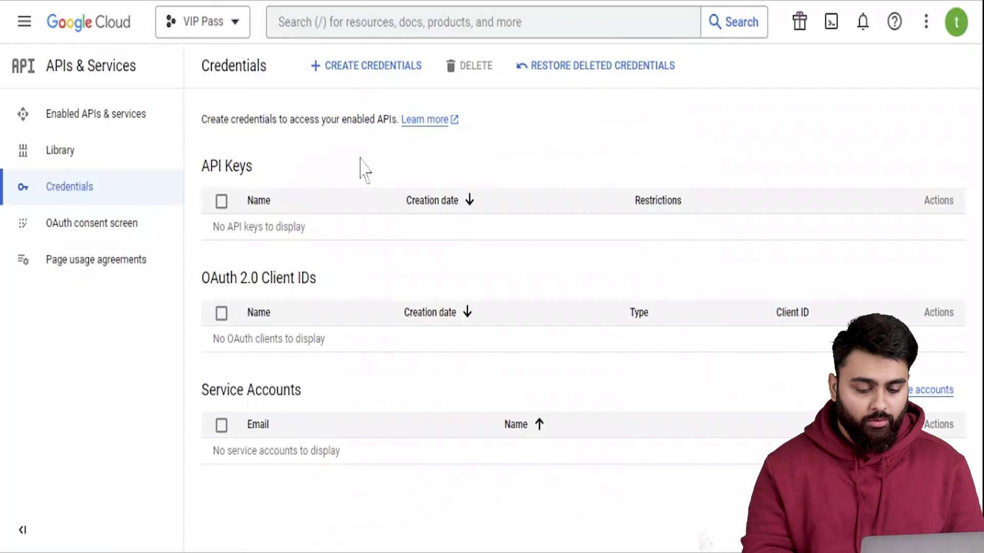
left_click(366, 76)
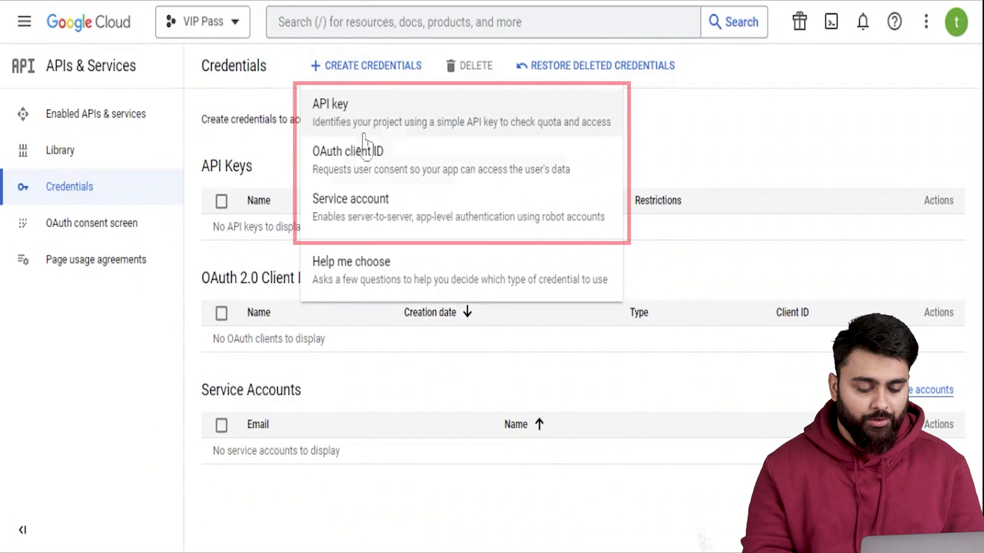
left_click(364, 162)
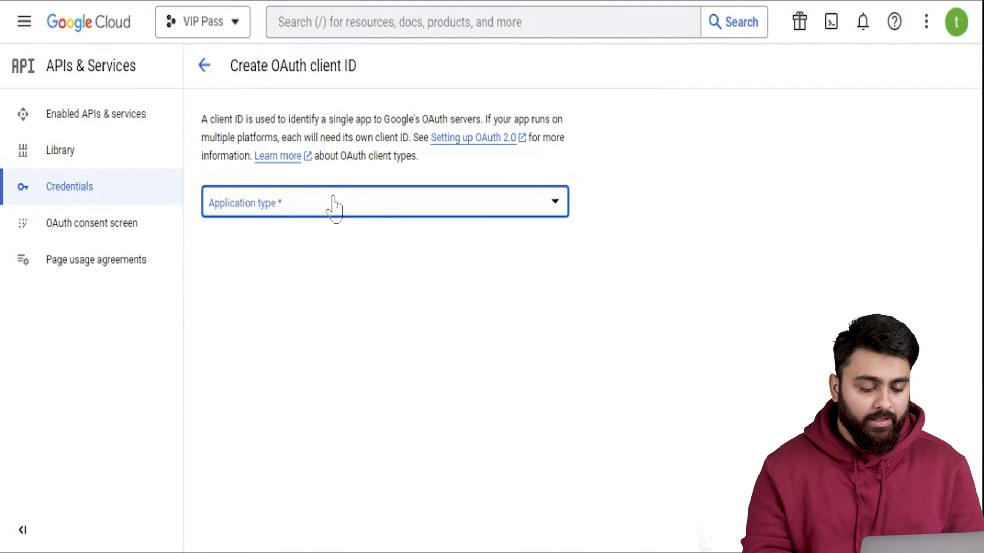
left_click(334, 208)
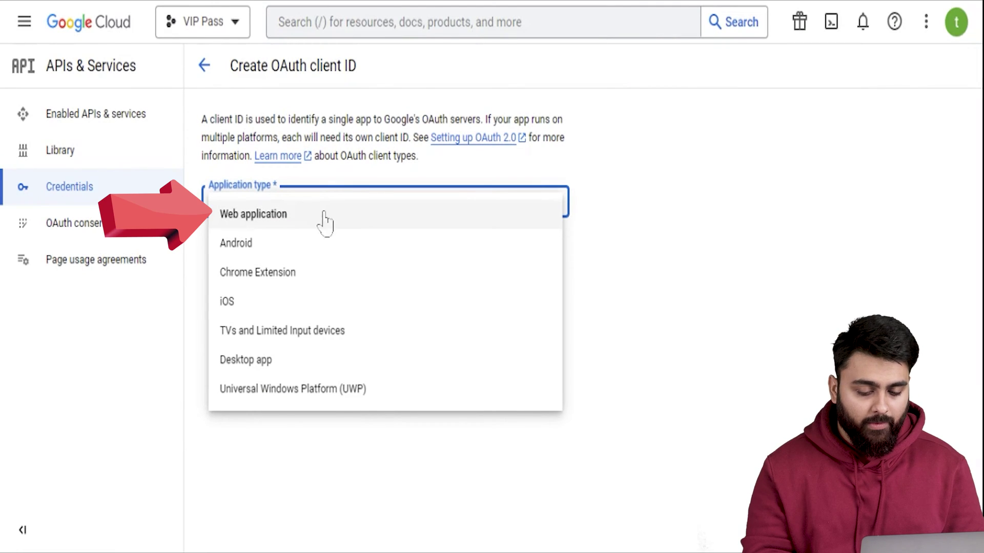
left_click(325, 221)
Rename the client 'Brewmasterscafe' and add an empty authorized redirect URI entry
triple_click(307, 248)
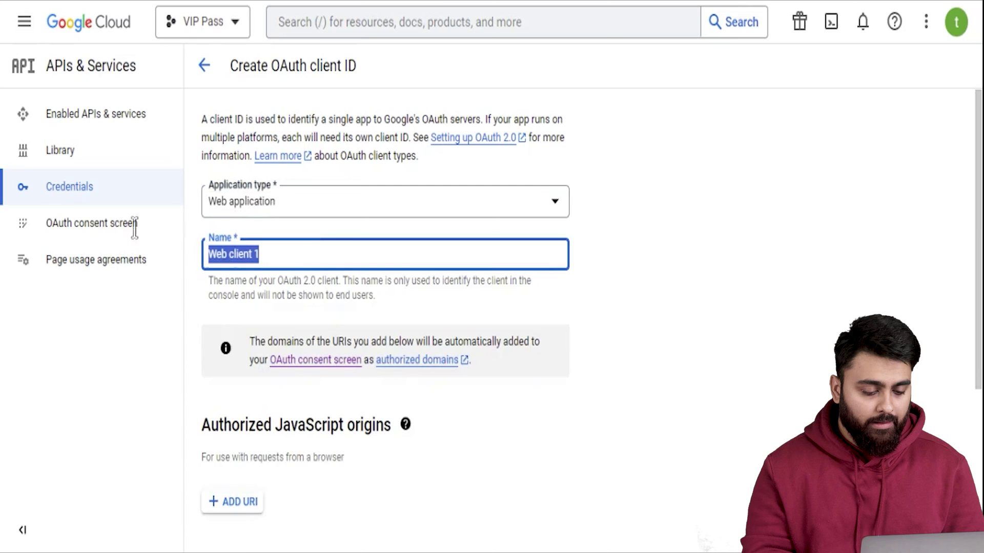
type("Brewmastercafe")
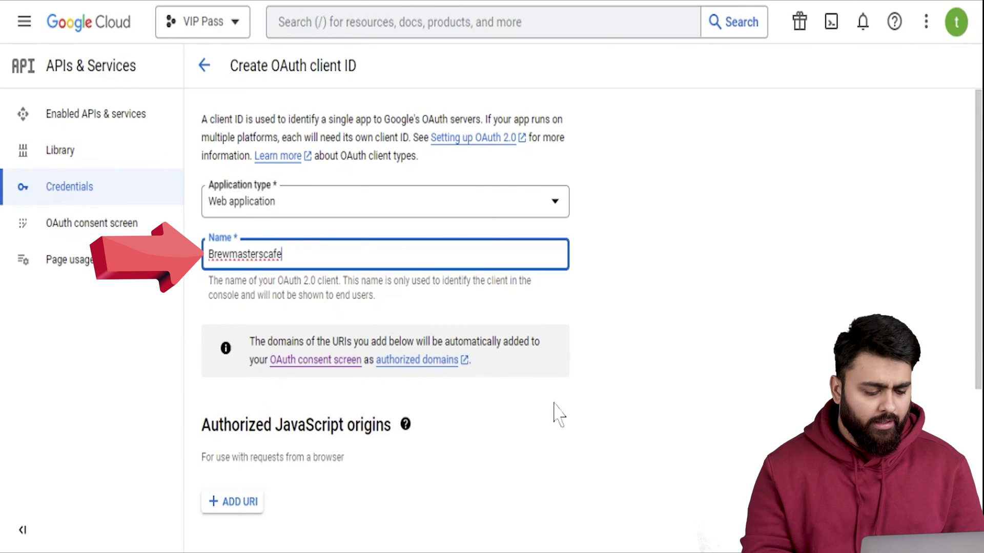
scroll(555, 413, "down", 3)
scroll(564, 418, "down", 1)
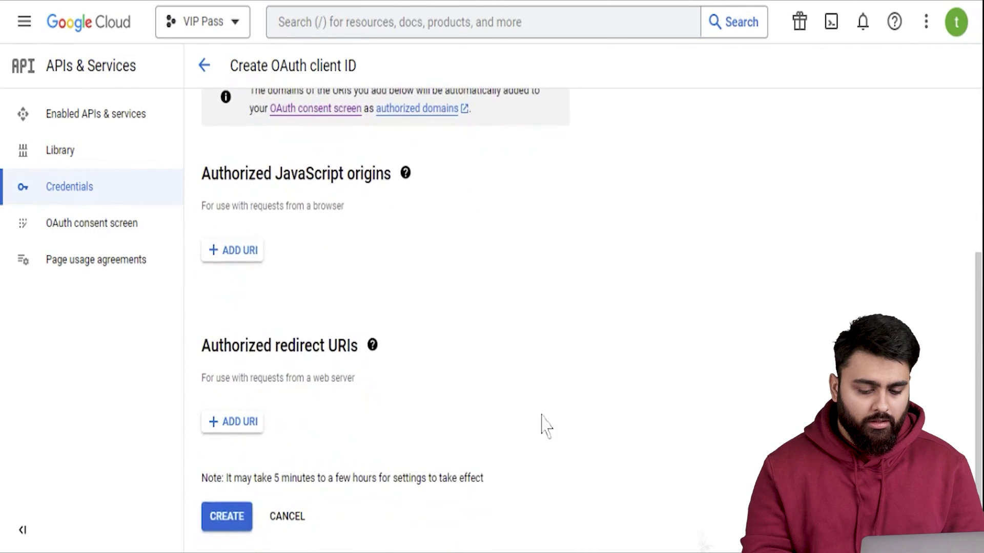
left_click_drag(203, 339, 359, 344)
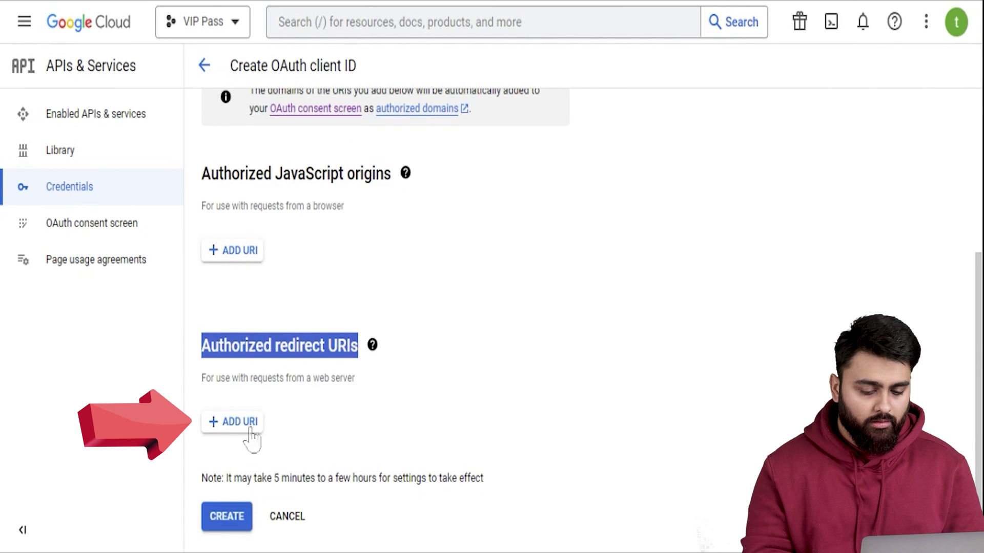
left_click(251, 431)
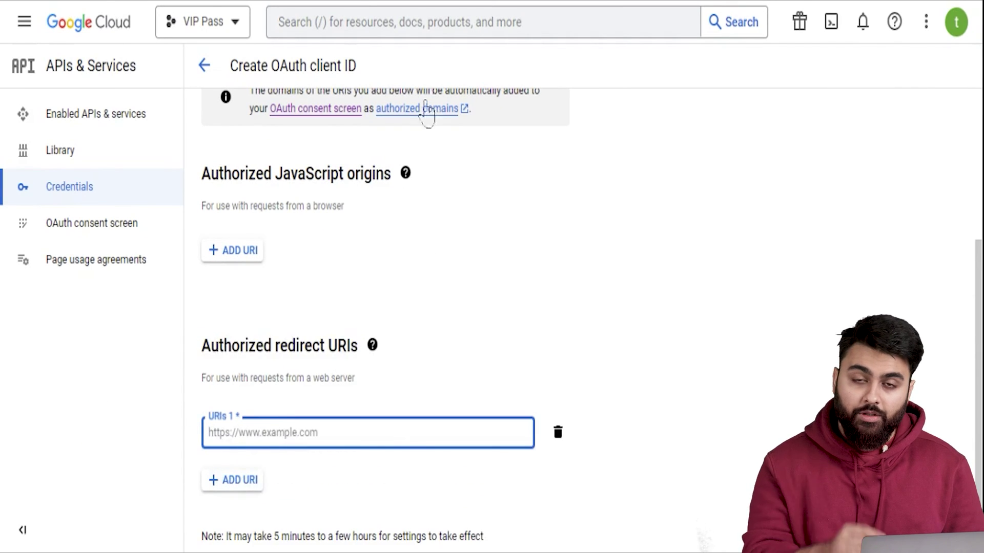
left_click(439, 4)
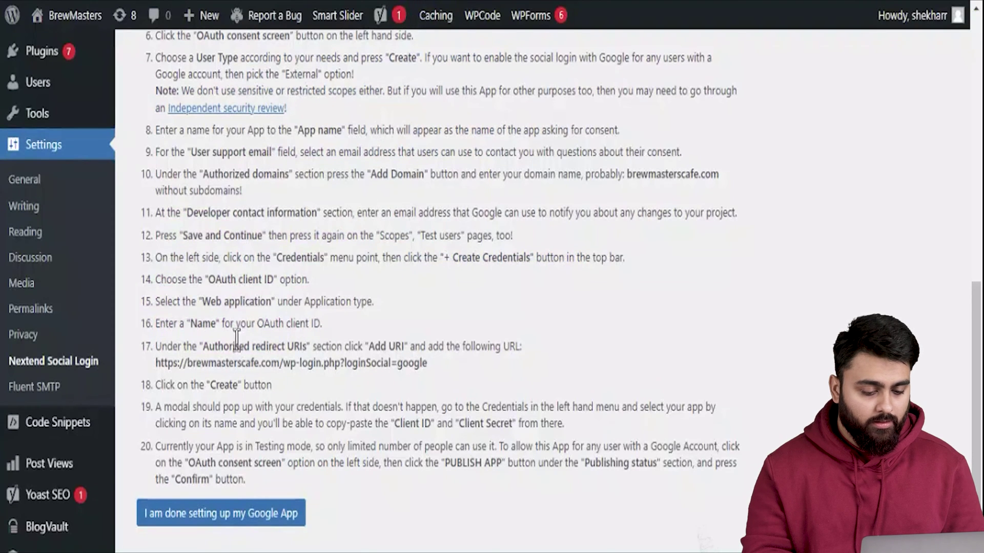
left_click_drag(155, 363, 435, 373)
key("ctrl+c")
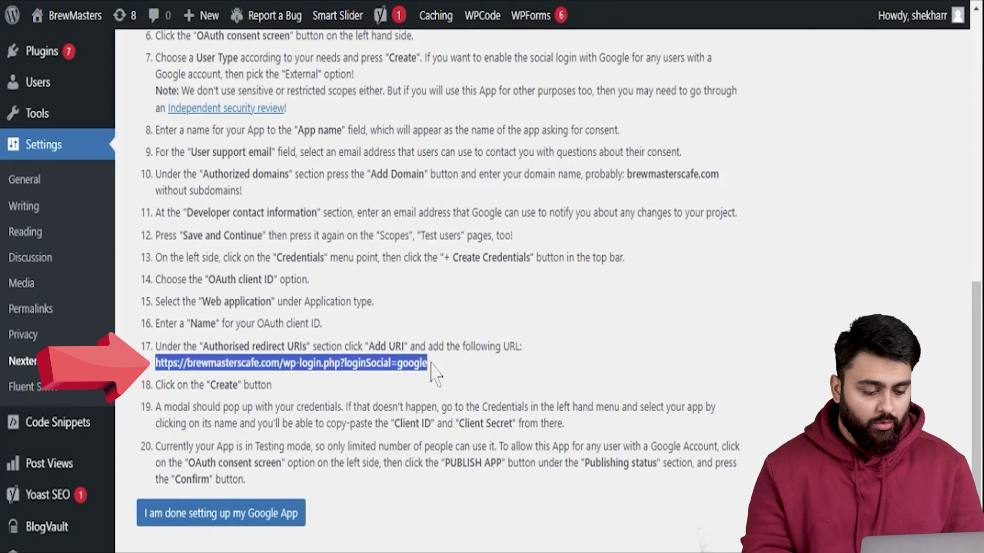
Paste the brewmasterscafe.com wp-login redirect URL into Authorized redirect URI 1 and create the OAuth client
key("alt+Tab")
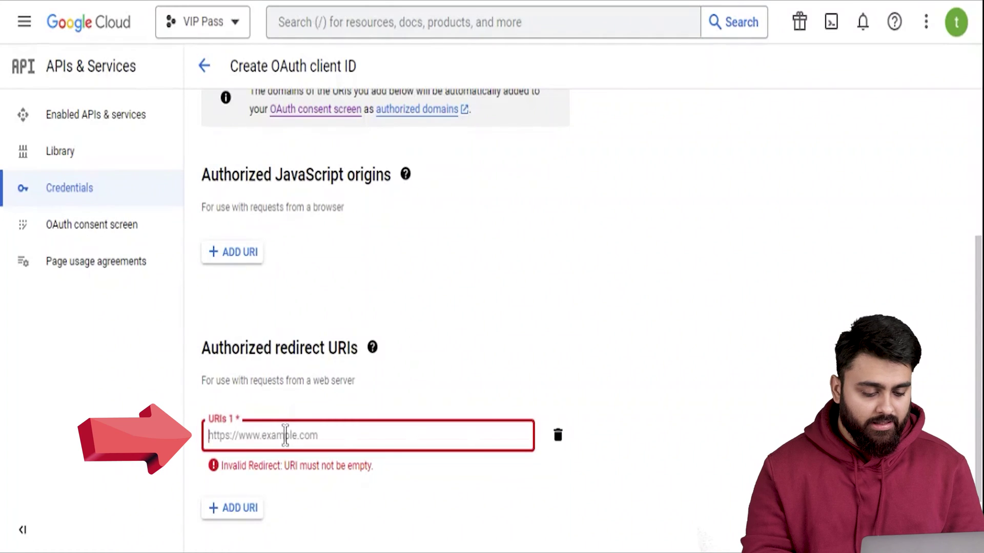
left_click(285, 435)
key("ctrl+v")
scroll(374, 457, "down", 1)
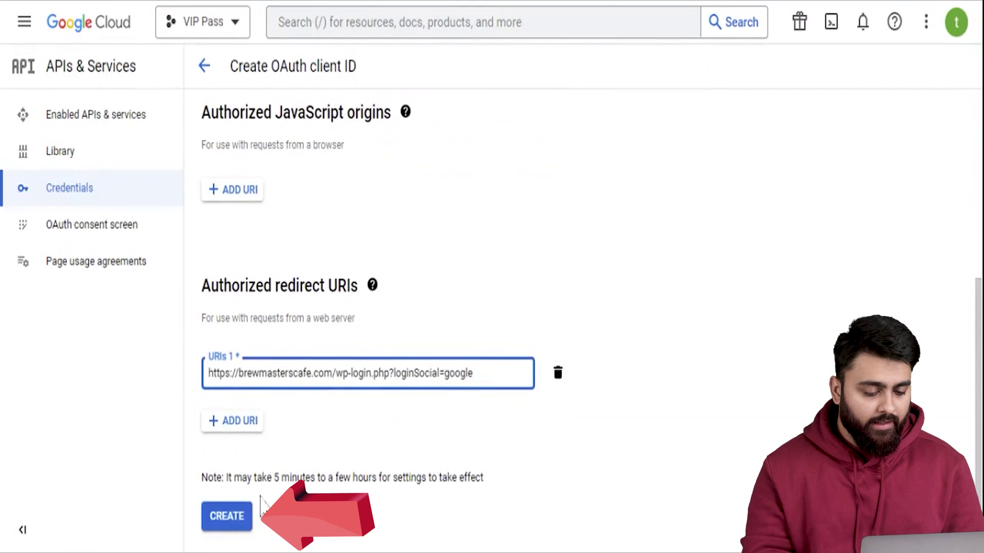
left_click(250, 514)
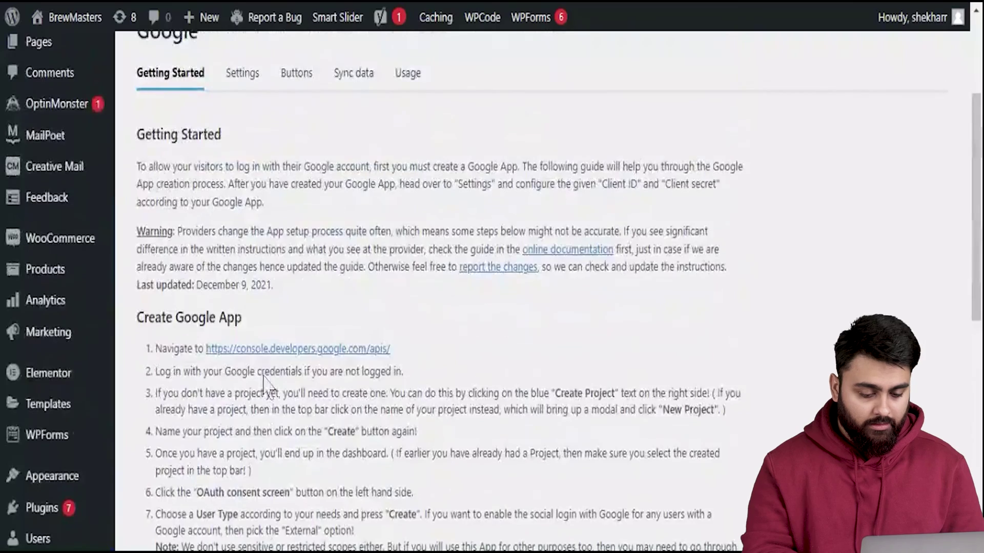
Mark the Google app setup done, paste the new client ID and client secret, and save
scroll(263, 379, "down", 10)
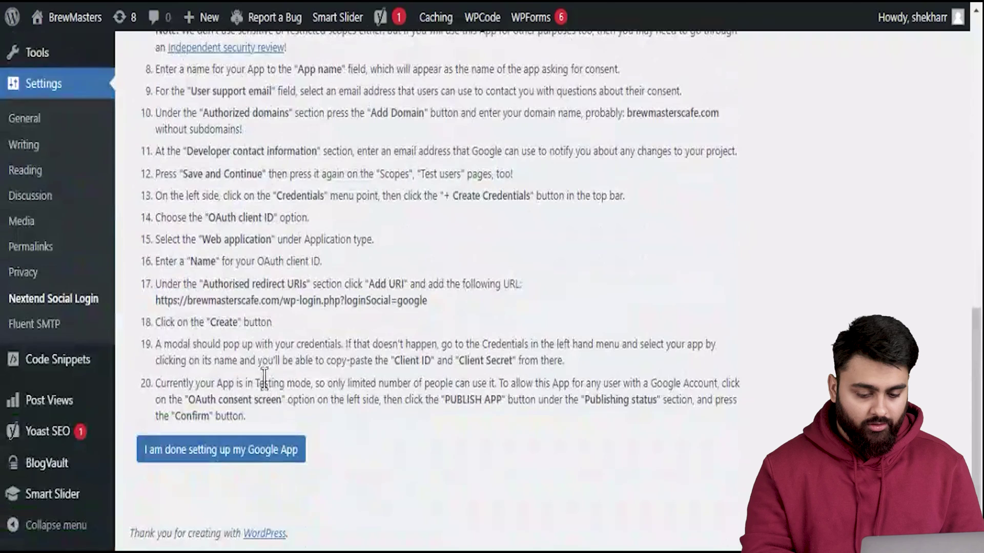
left_click(228, 460)
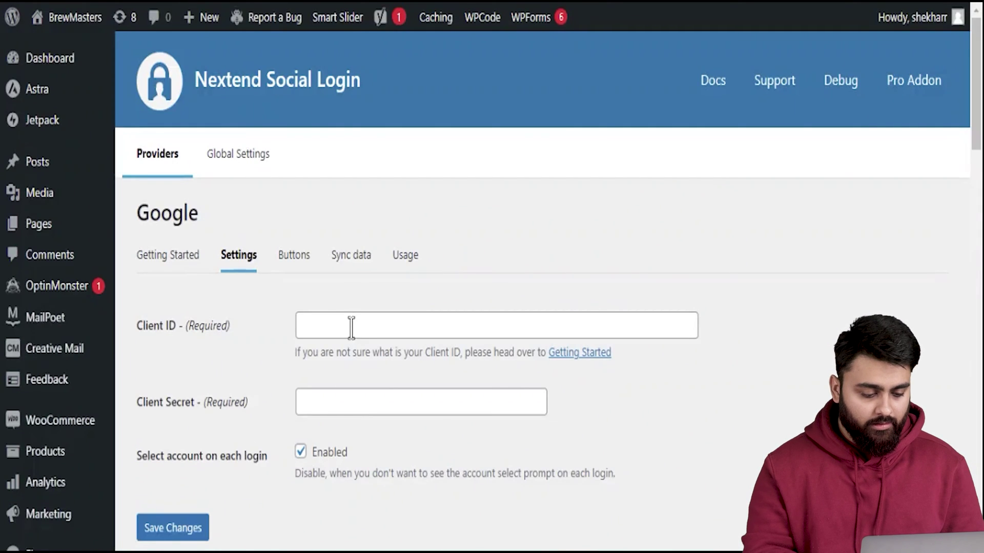
left_click(531, 7)
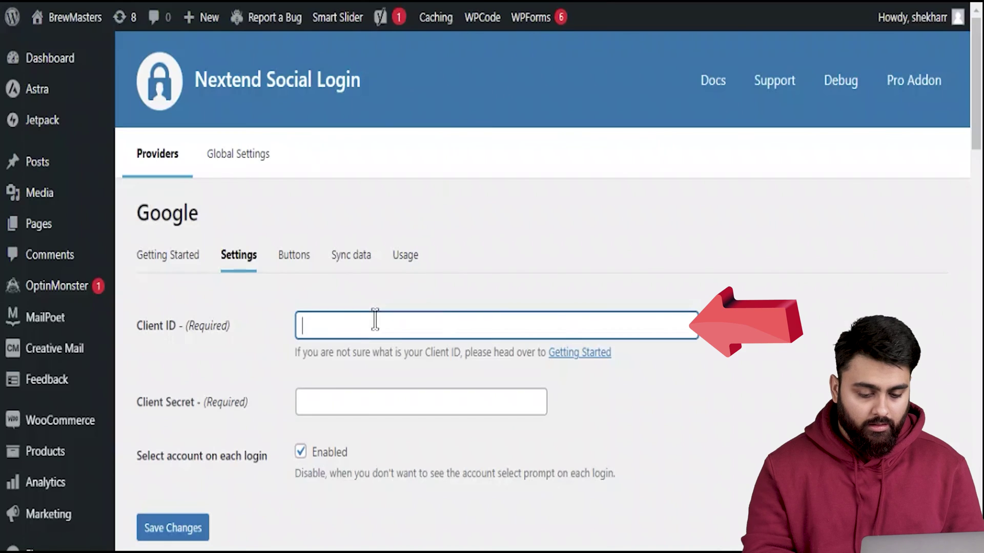
key("ctrl+v")
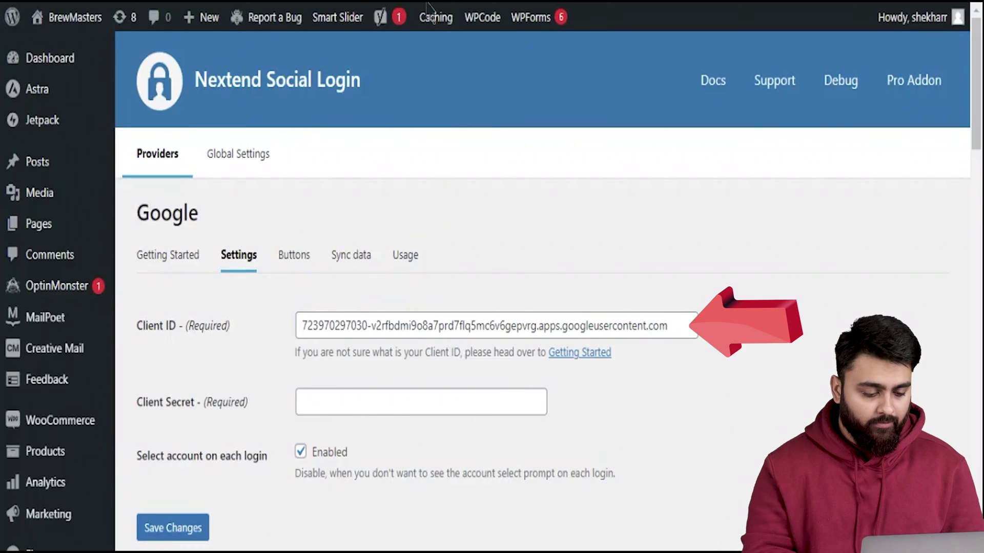
left_click(649, 329)
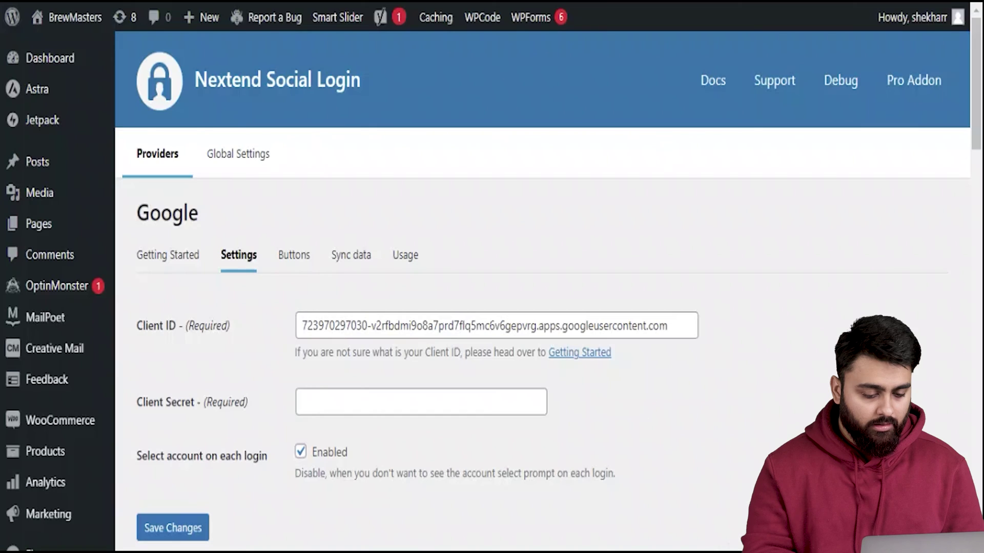
left_click(312, 402)
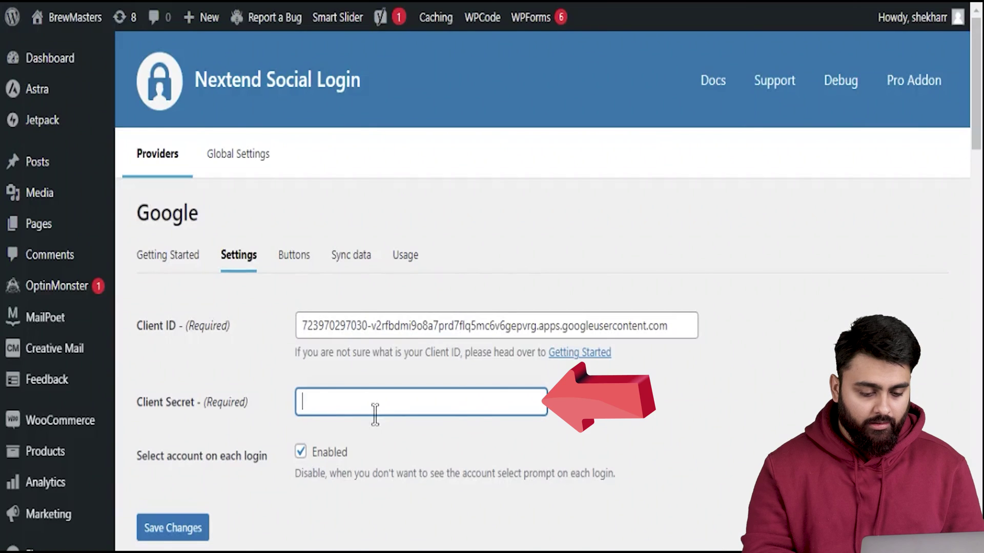
key("ctrl+v")
scroll(605, 439, "down", 3)
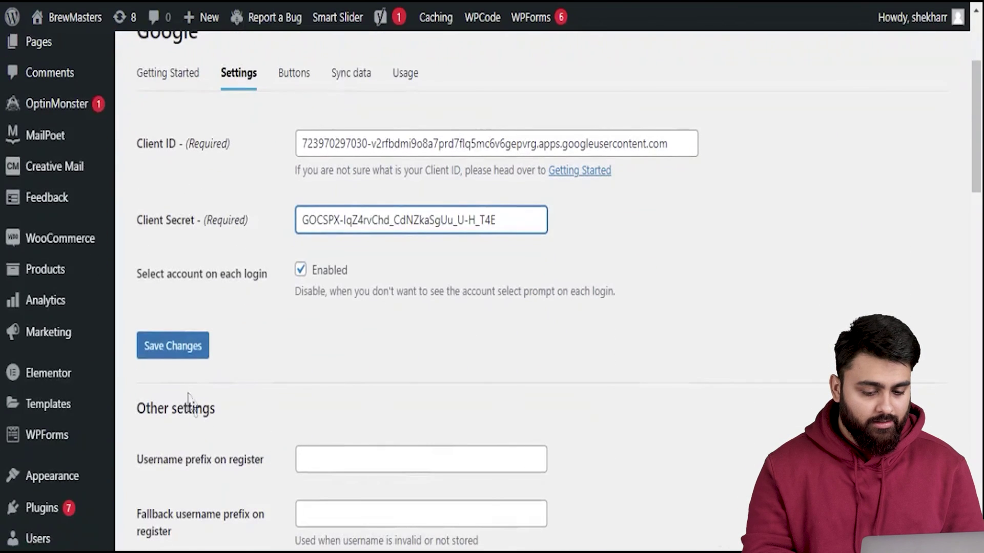
left_click(174, 353)
Verify the Google settings by signing in with the test Google account and its password
scroll(518, 334, "down", 5)
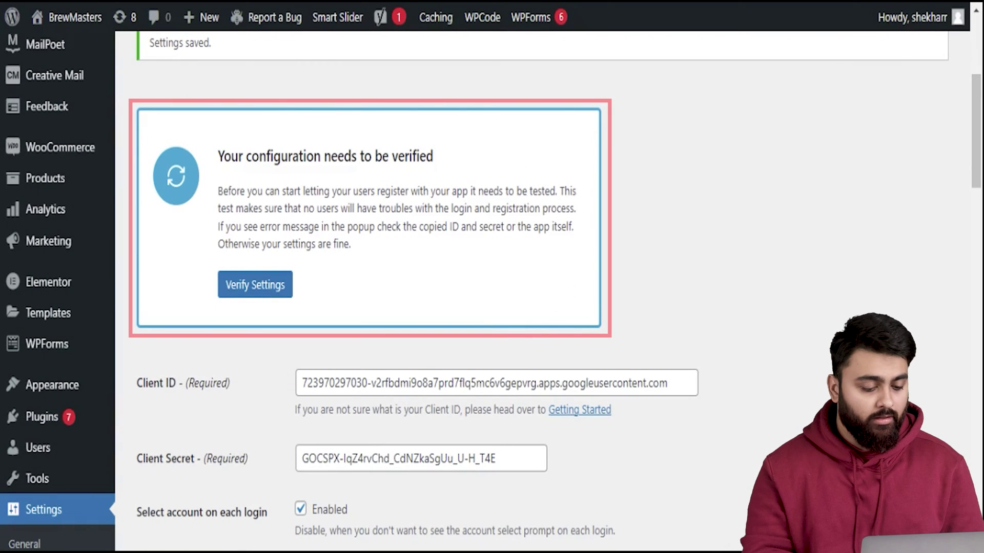
left_click(255, 284)
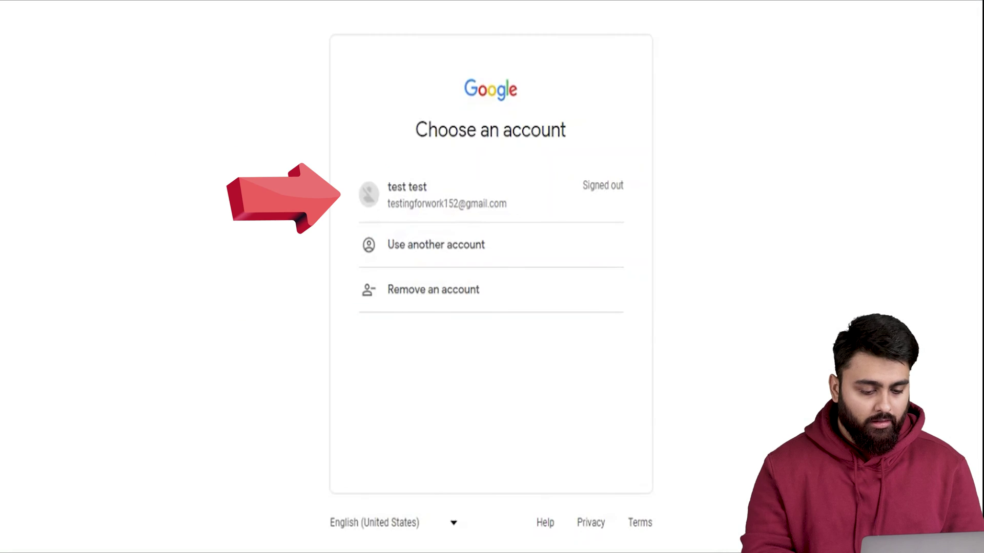
left_click(446, 198)
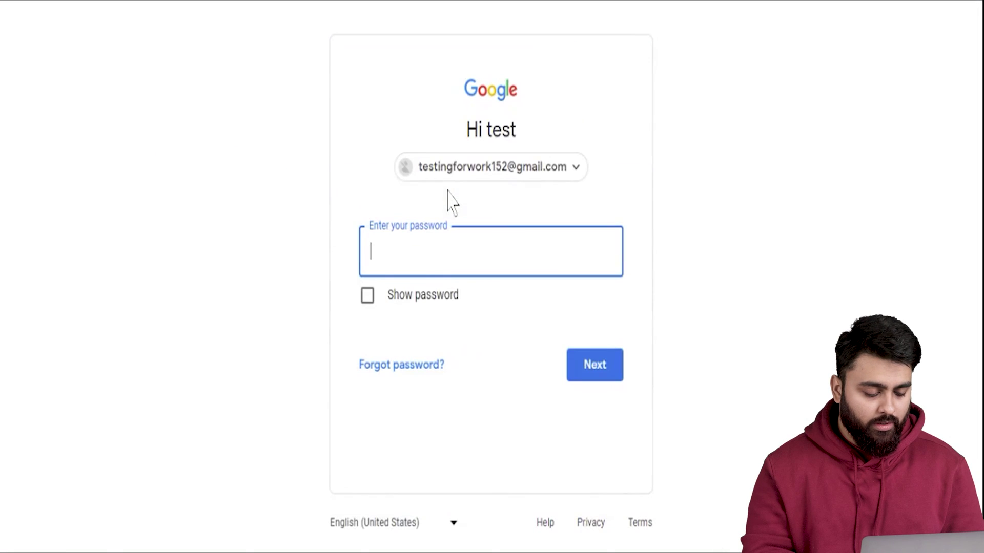
type("•••••••••••")
left_click(592, 368)
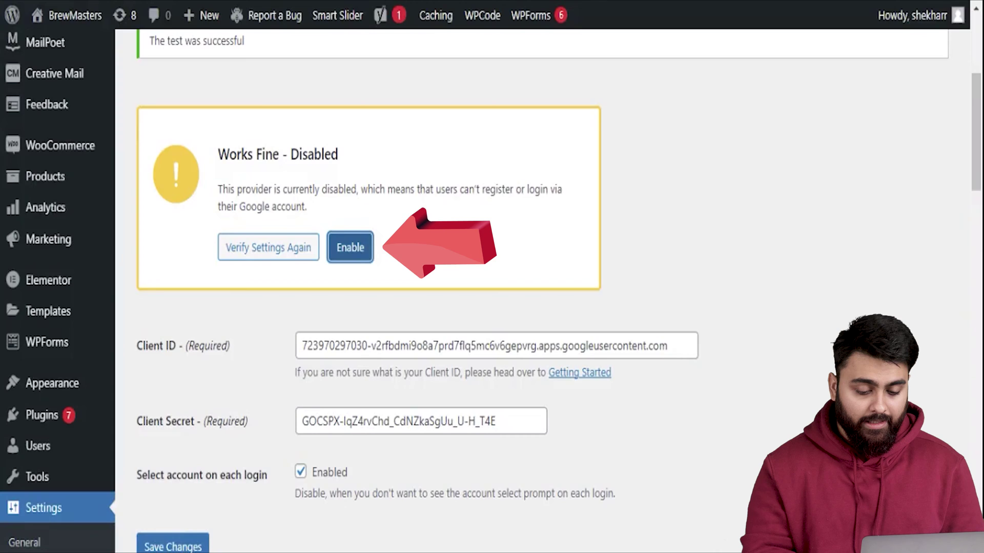
Enable the Google login provider so it reads Works Fine - Enabled
left_click(350, 248)
scroll(432, 275, "down", 5)
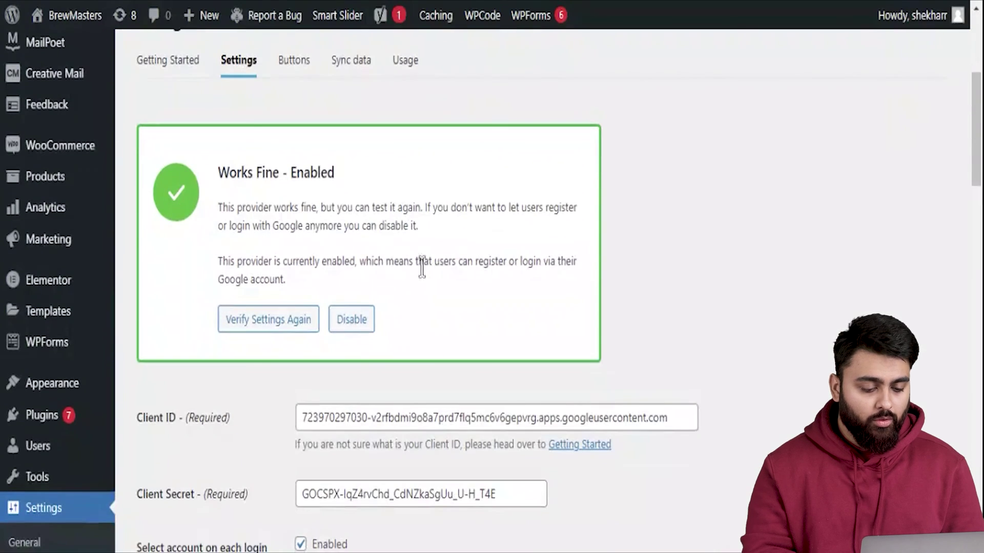
left_click_drag(228, 173, 419, 226)
Leave the Nextend Google provider settings for the WordPress admin dashboard
left_click(342, 224)
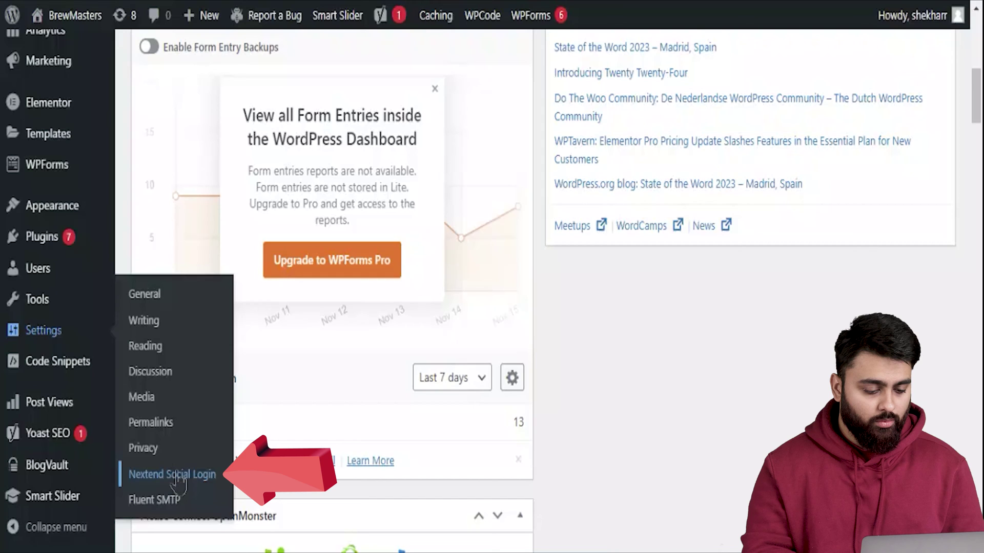
In Nextend Social Login, confirm Google shows Enabled and scroll Facebook's Getting Started guide to Create Facebook App
left_click(176, 475)
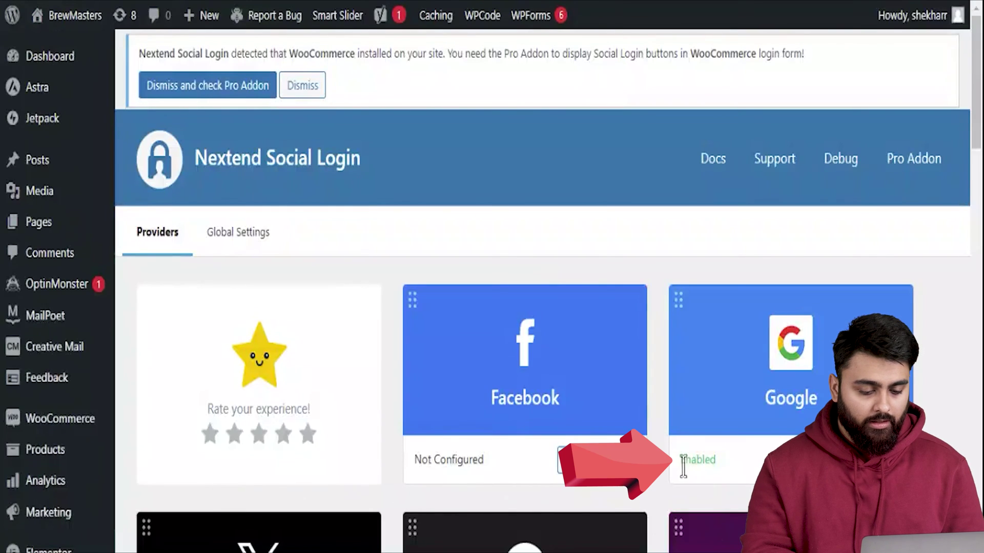
left_click_drag(680, 460, 726, 465)
left_click(731, 476)
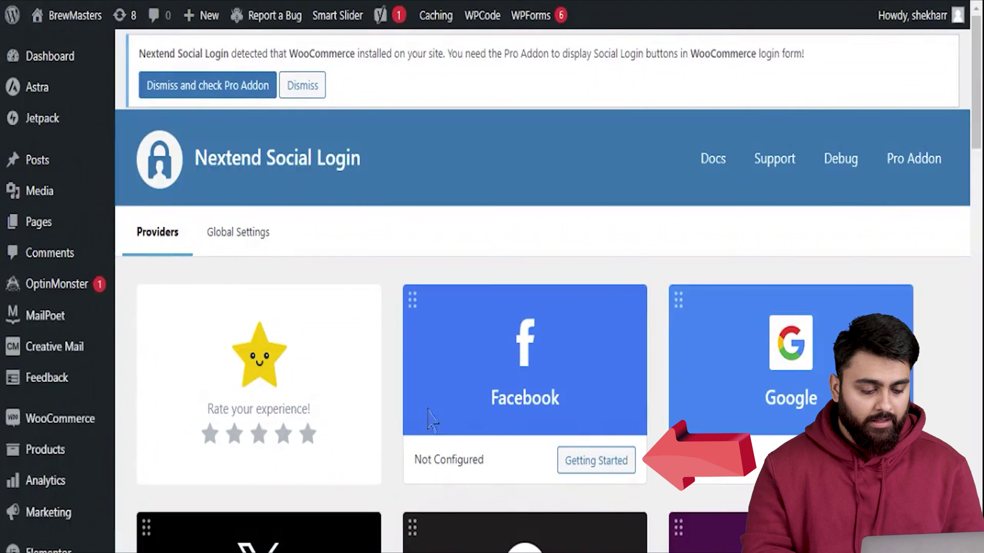
left_click(589, 476)
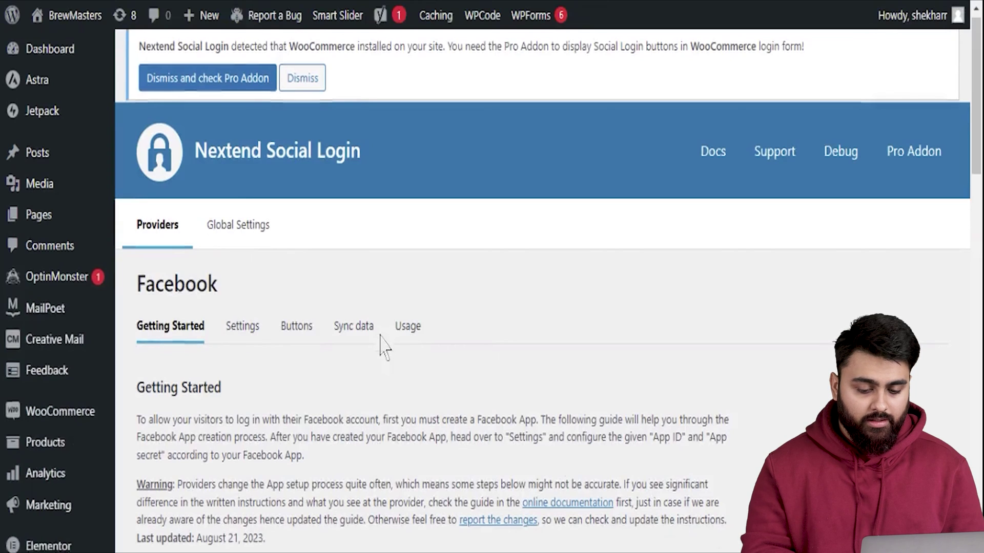
scroll(383, 346, "down", 5)
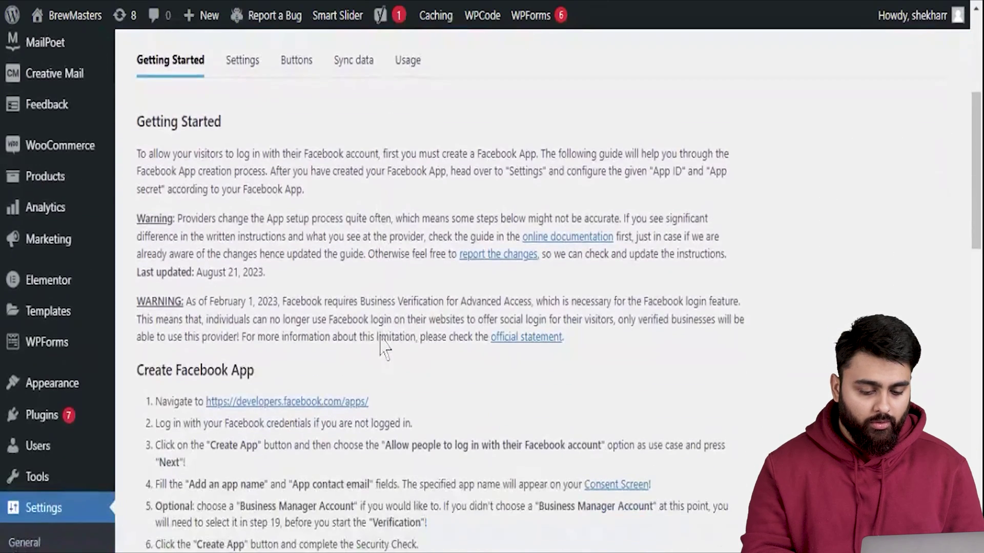
scroll(384, 349, "down", 2)
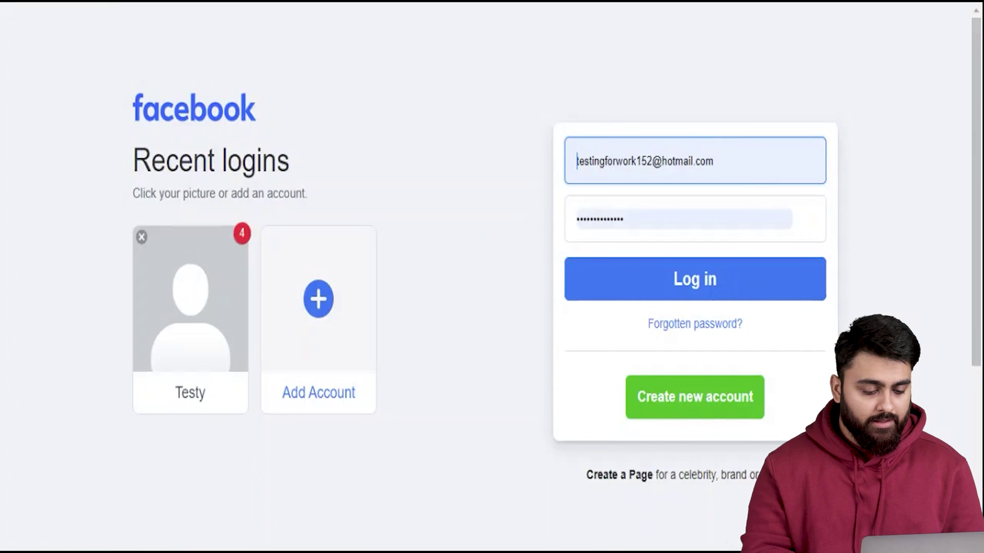
Move to the password field on the Facebook login page
key("Tab")
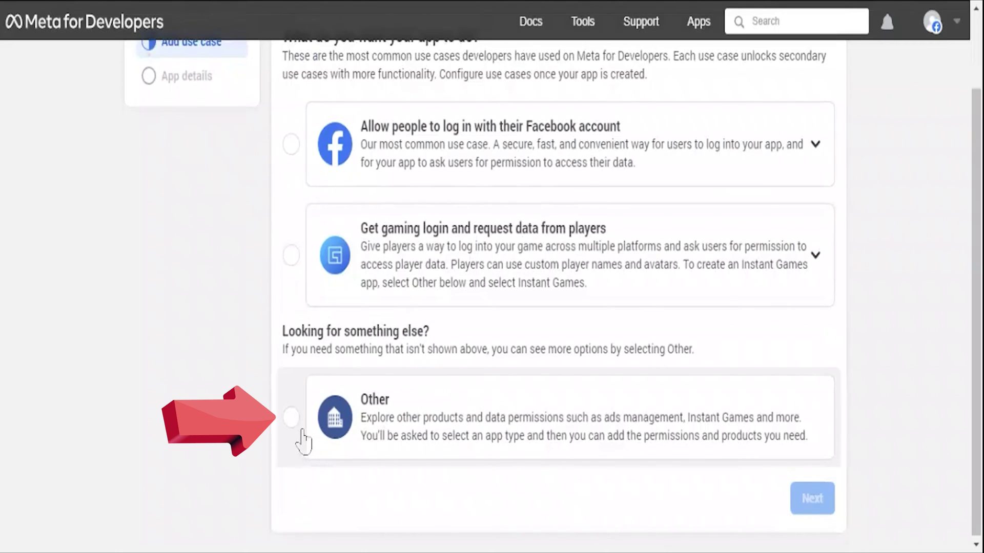
Choose the Other use case and Consumer app type, and name the new app 'VIP Pass'
left_click(330, 439)
left_click(812, 498)
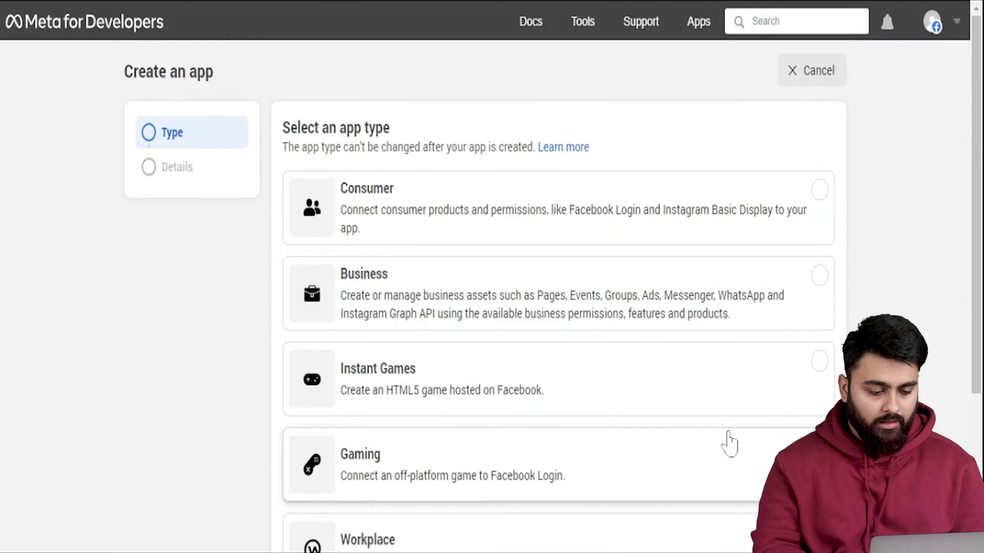
scroll(725, 446, "down", 2)
scroll(466, 219, "down", 2)
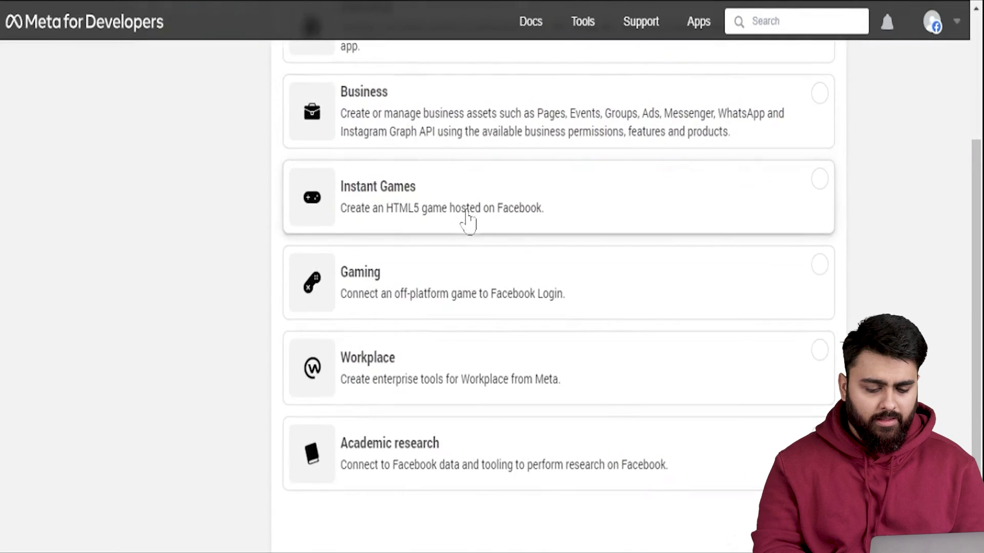
scroll(468, 221, "up", 2)
left_click(492, 137)
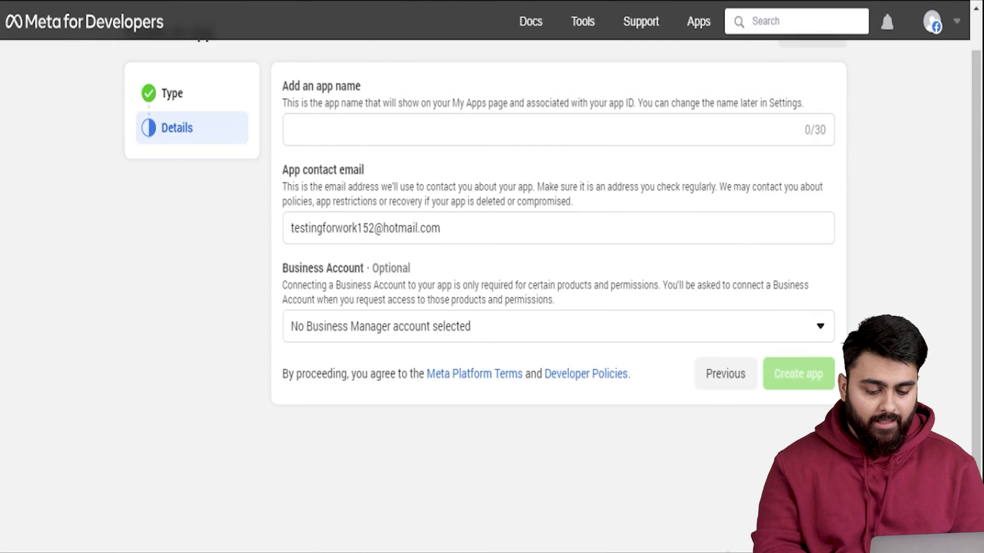
left_click(410, 130)
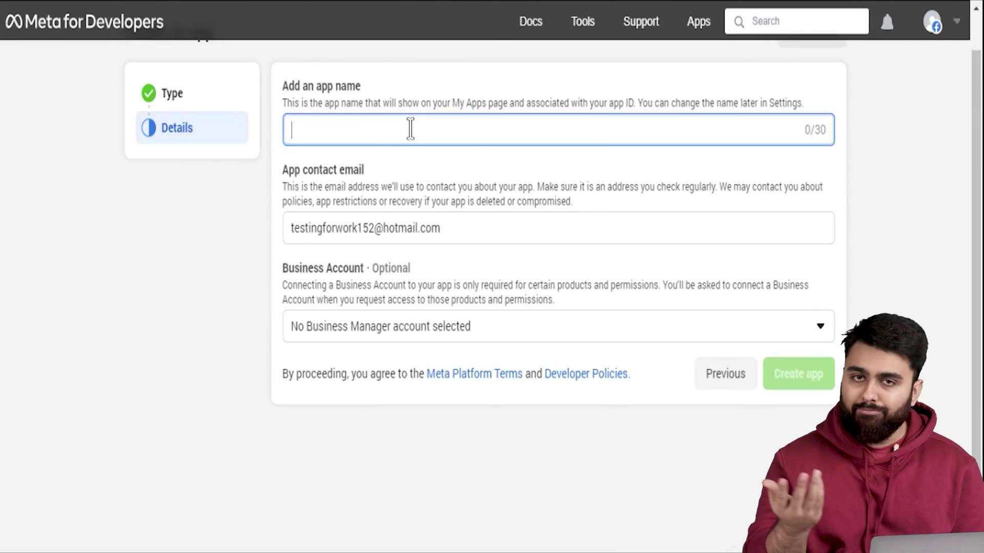
type("VIP Pass")
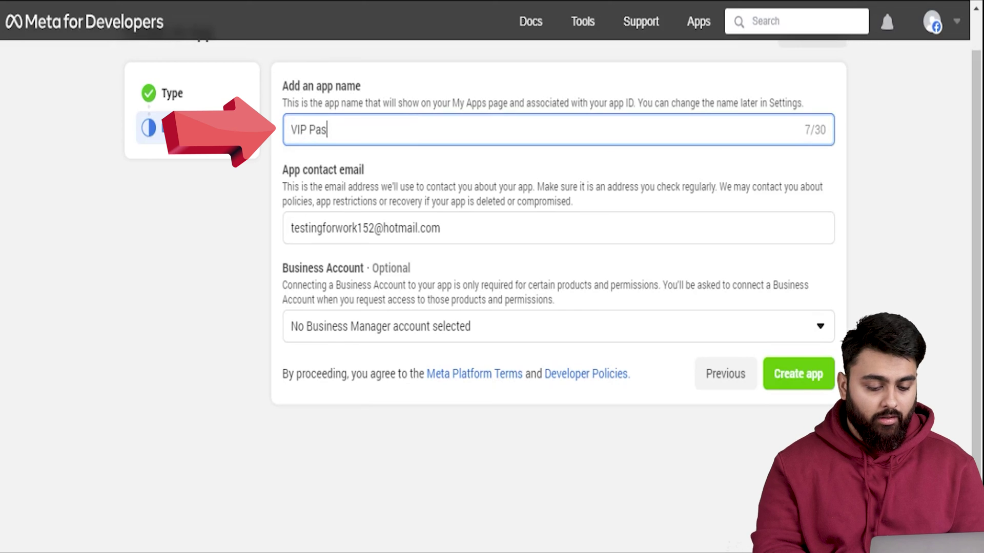
Create the VIP Pass app and set up Facebook Login for Web with site URL brewmasterscafe.com
left_click(780, 374)
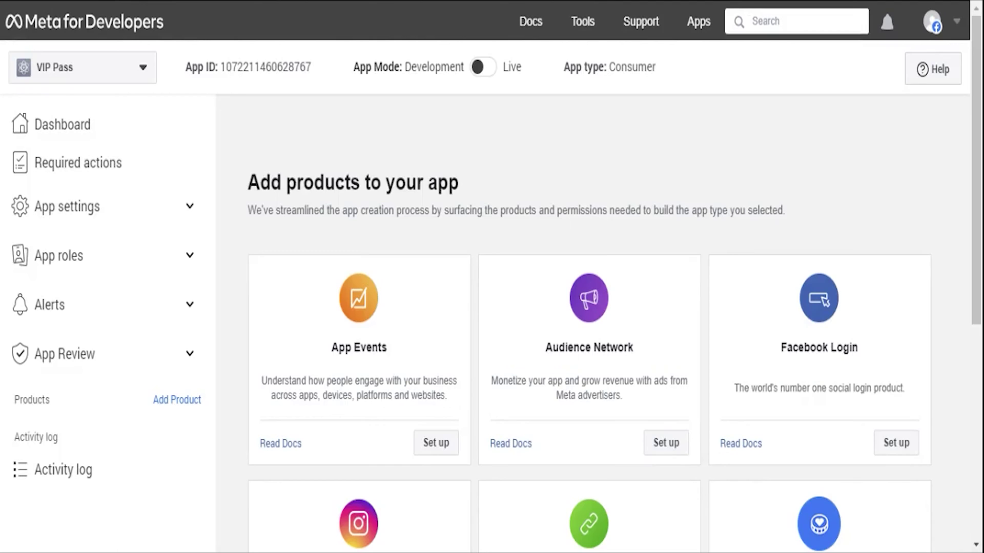
left_click(896, 445)
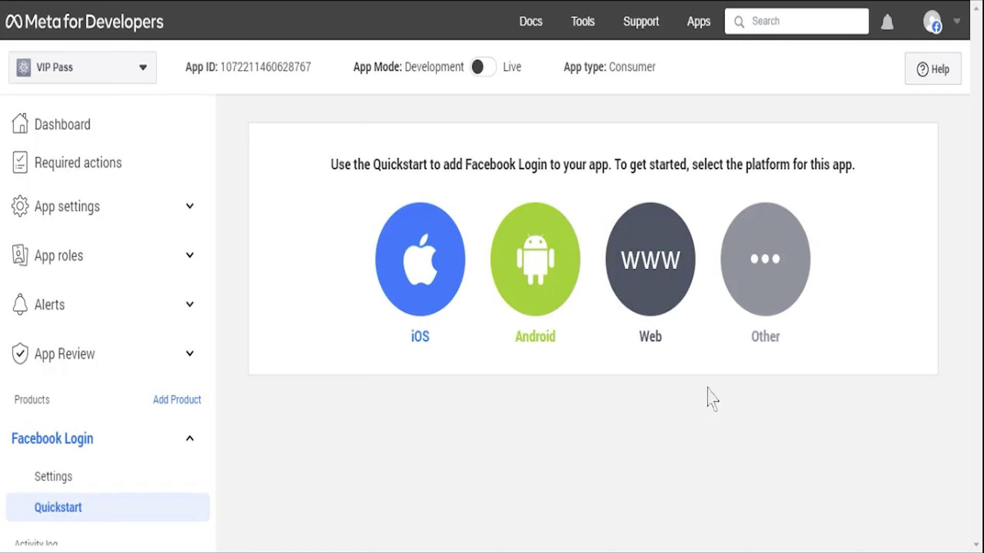
left_click(665, 289)
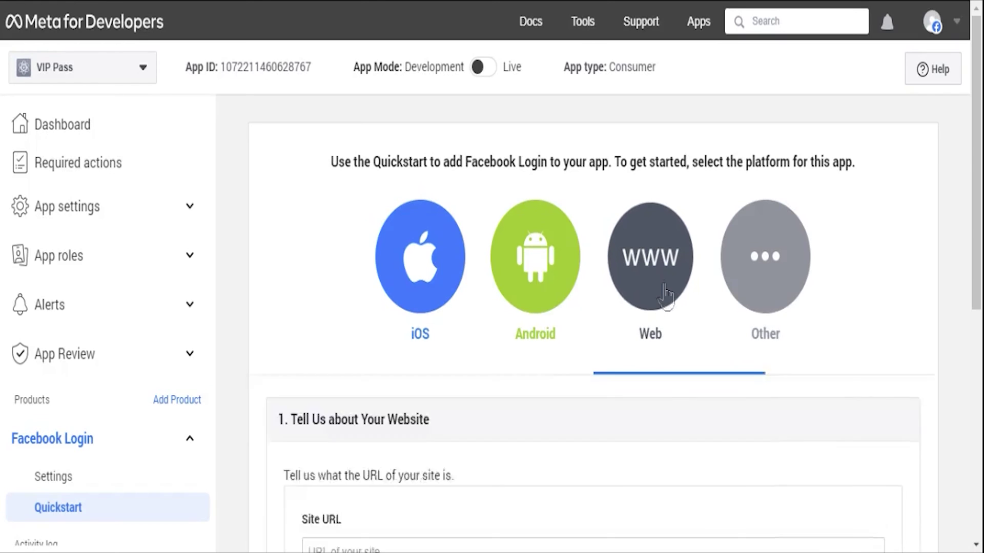
left_click(358, 344)
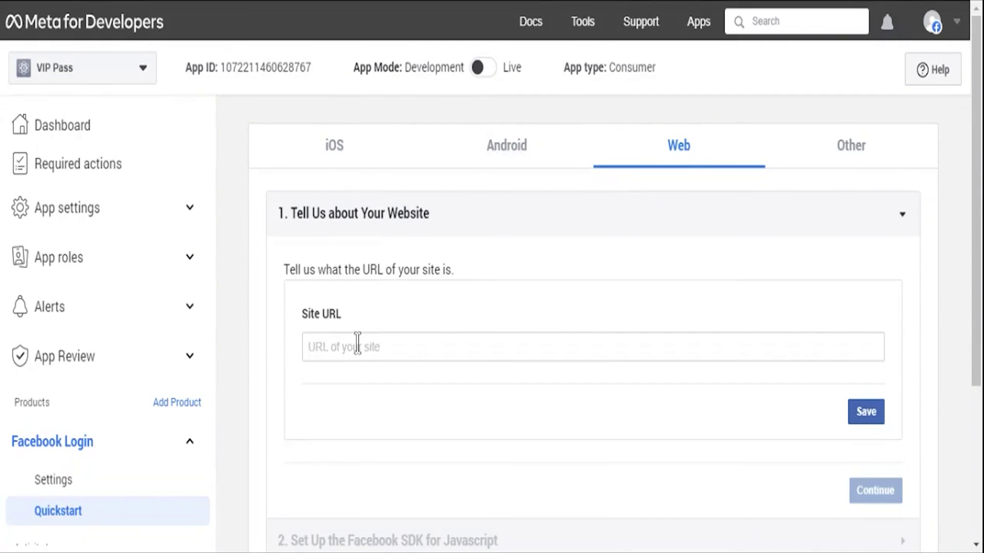
type("brewmasterscafe.com")
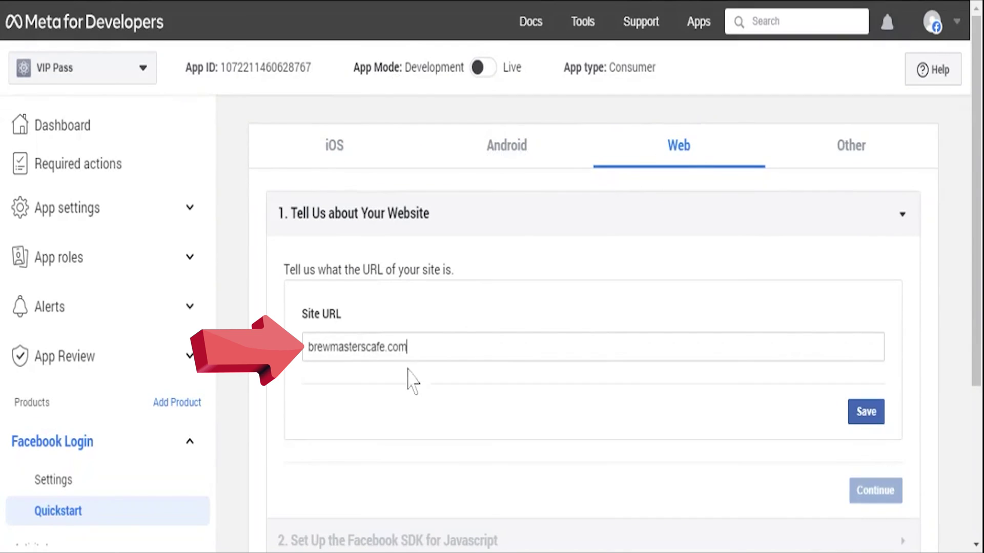
left_click(873, 416)
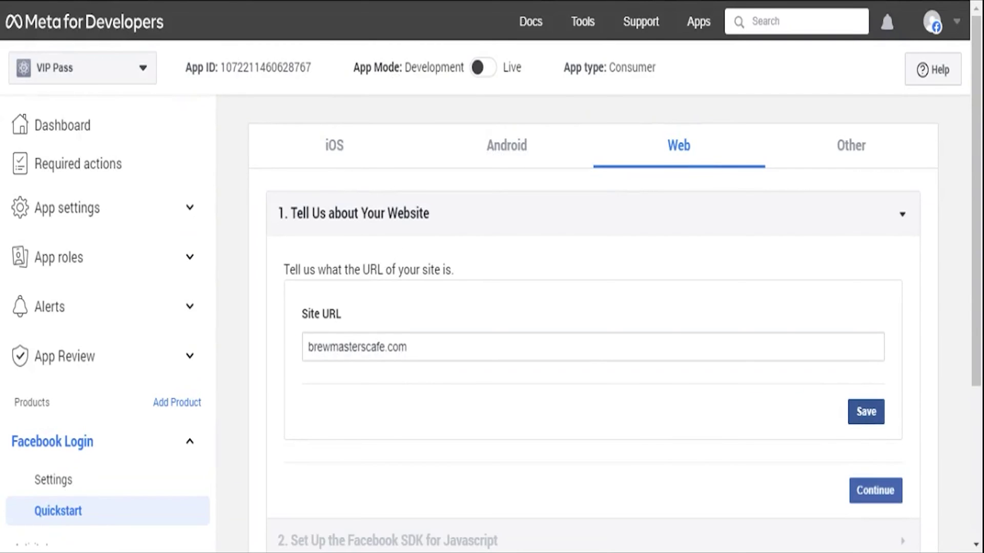
Open VIP Pass's Facebook Login settings and locate the Valid OAuth Redirect URIs field
scroll(811, 419, "down", 3)
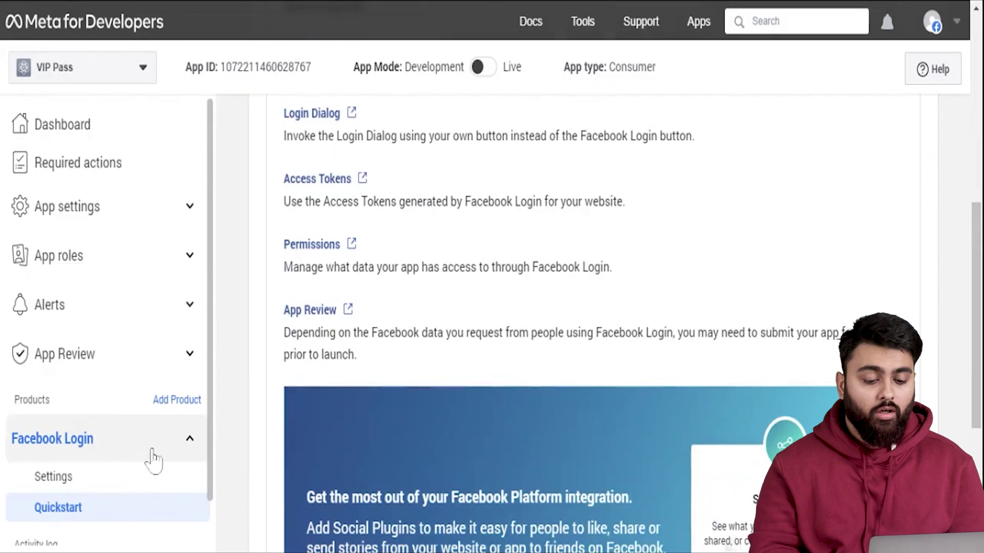
left_click(80, 477)
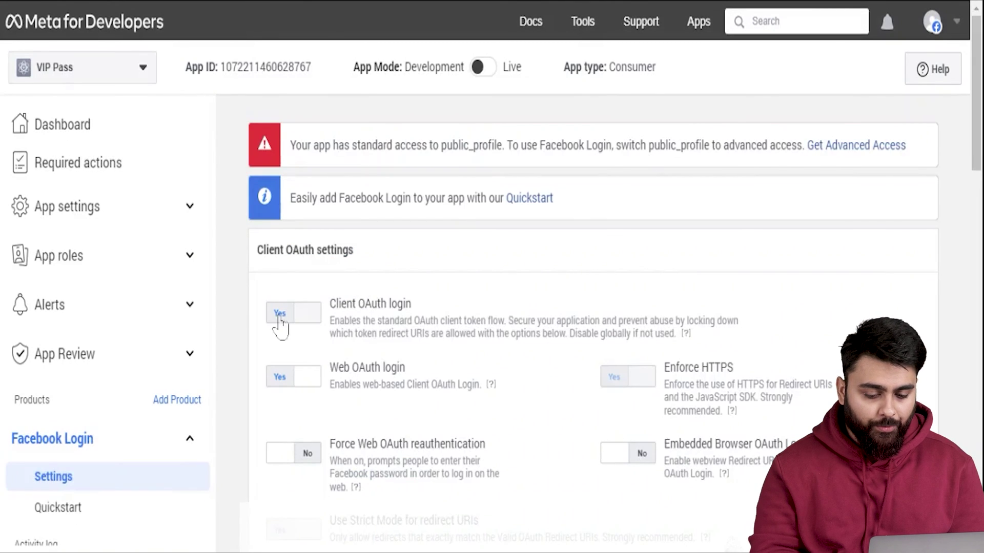
scroll(397, 335, "down", 1)
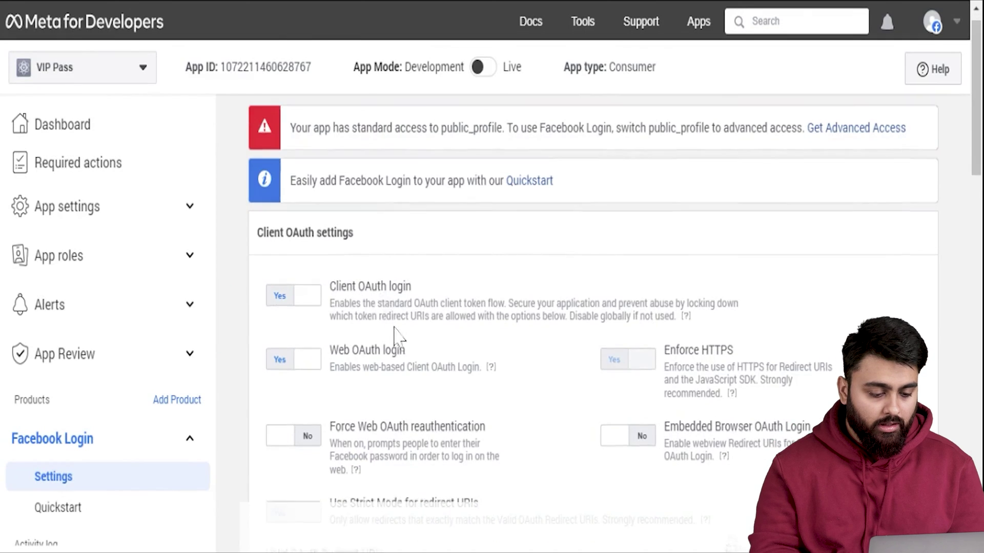
scroll(398, 337, "down", 5)
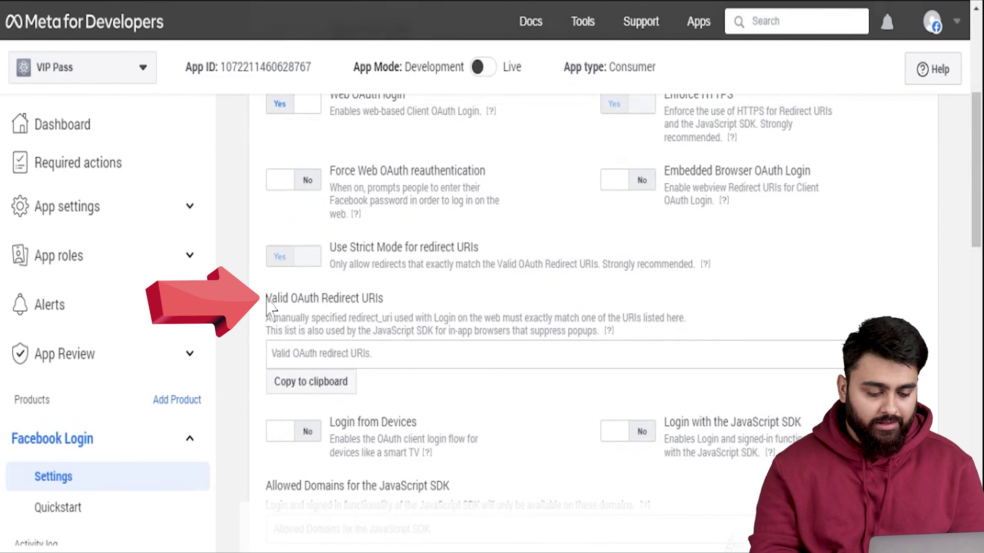
left_click_drag(266, 302, 390, 310)
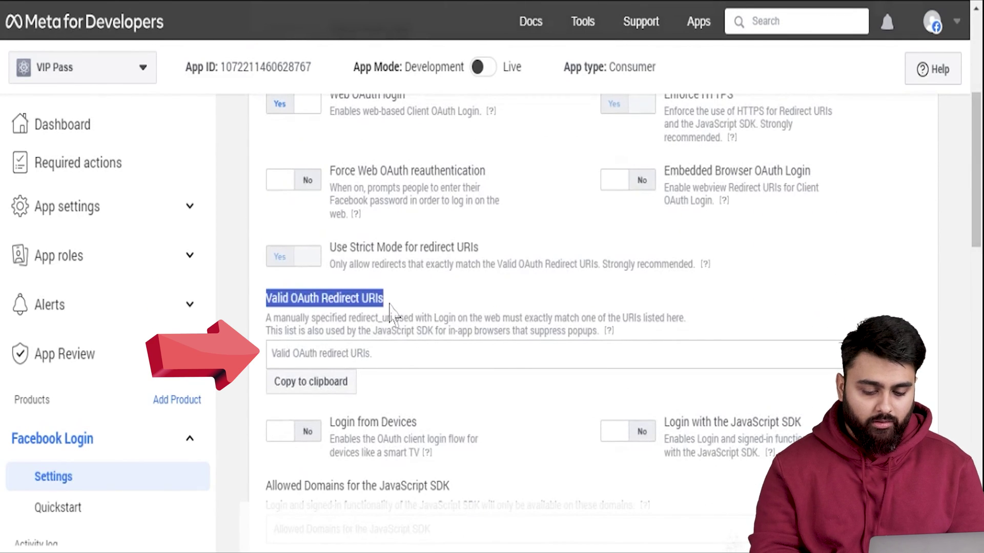
left_click(389, 309)
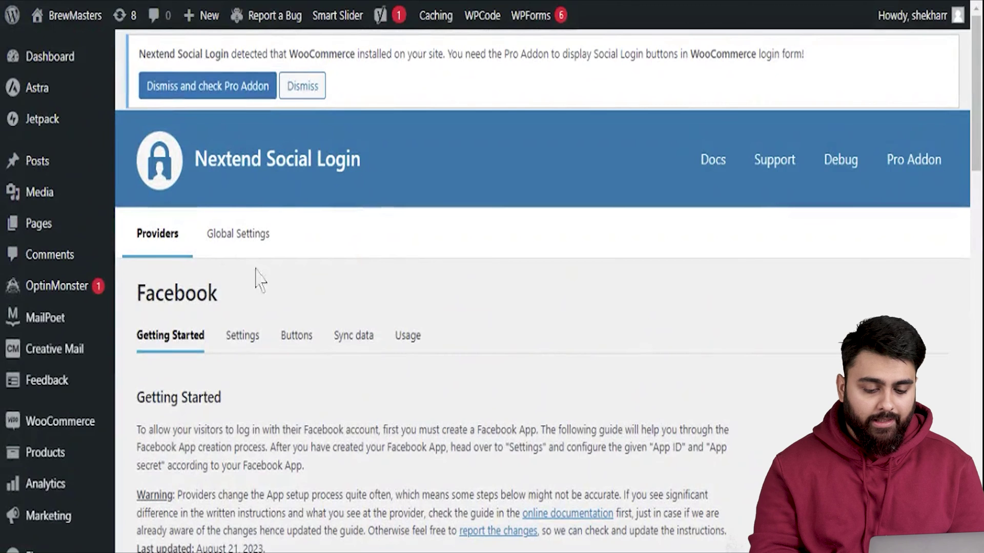
scroll(334, 287, "down", 15)
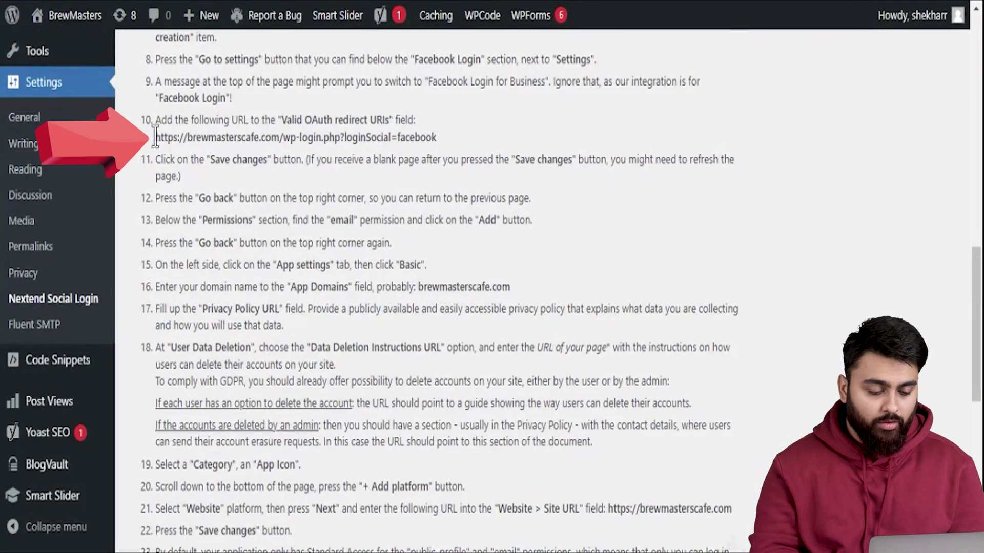
left_click_drag(155, 137, 439, 134)
key("ctrl+c")
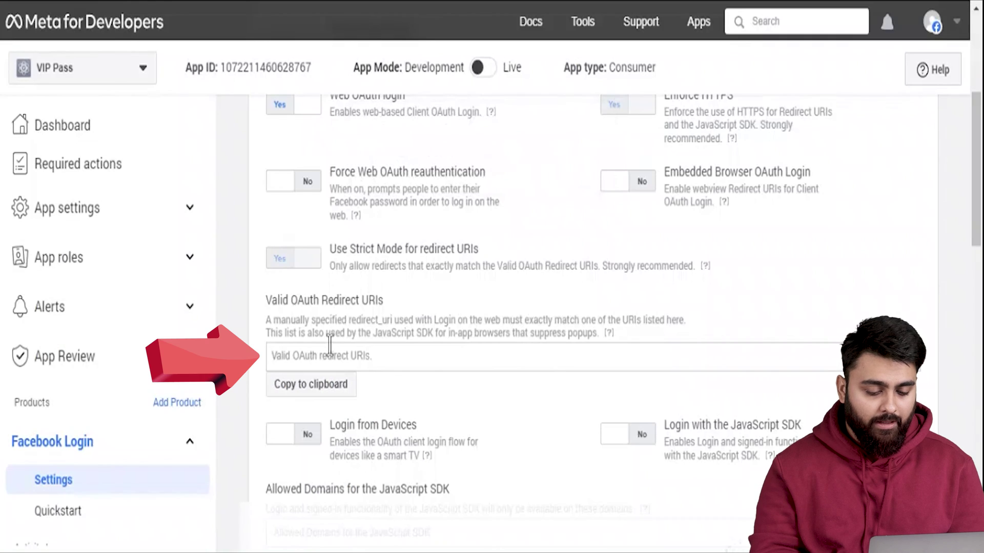
left_click(330, 355)
key("ctrl+v")
key("Return")
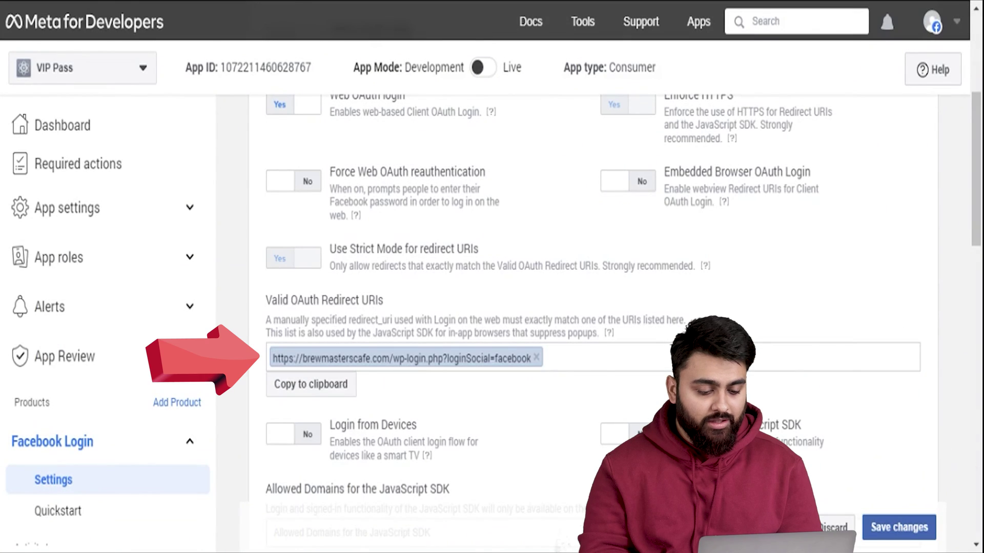
left_click(909, 533)
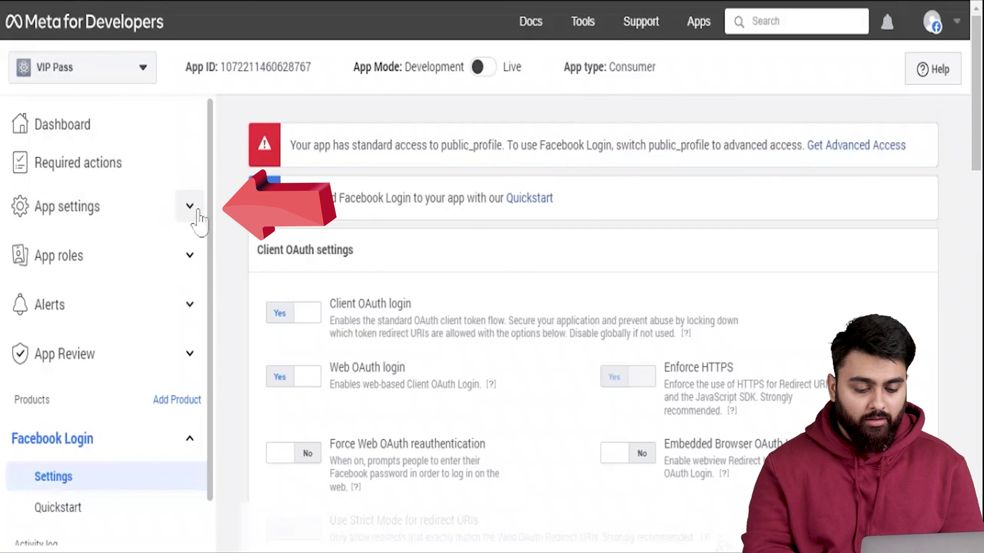
Open VIP Pass's Basic app settings and put its App ID into Nextend's Facebook settings
left_click(190, 207)
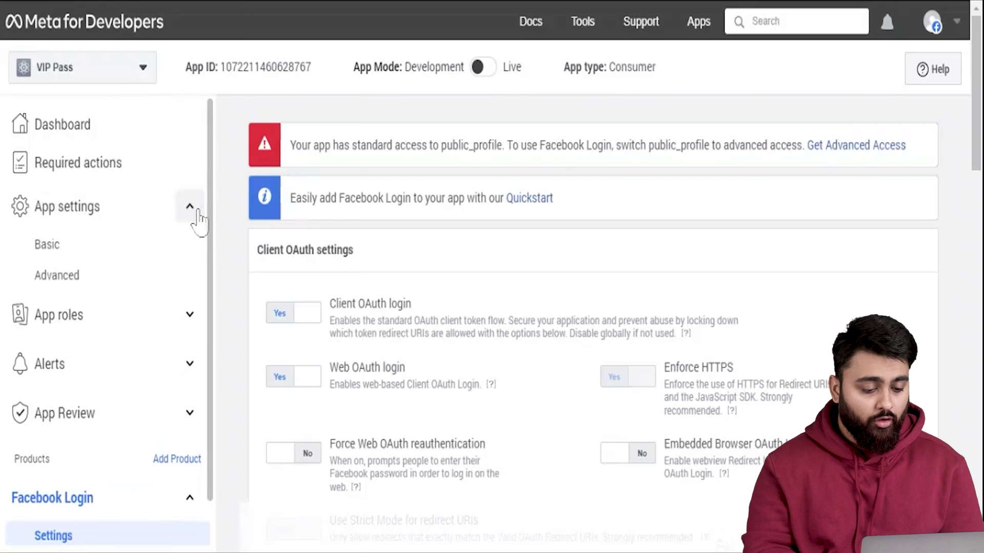
left_click(131, 246)
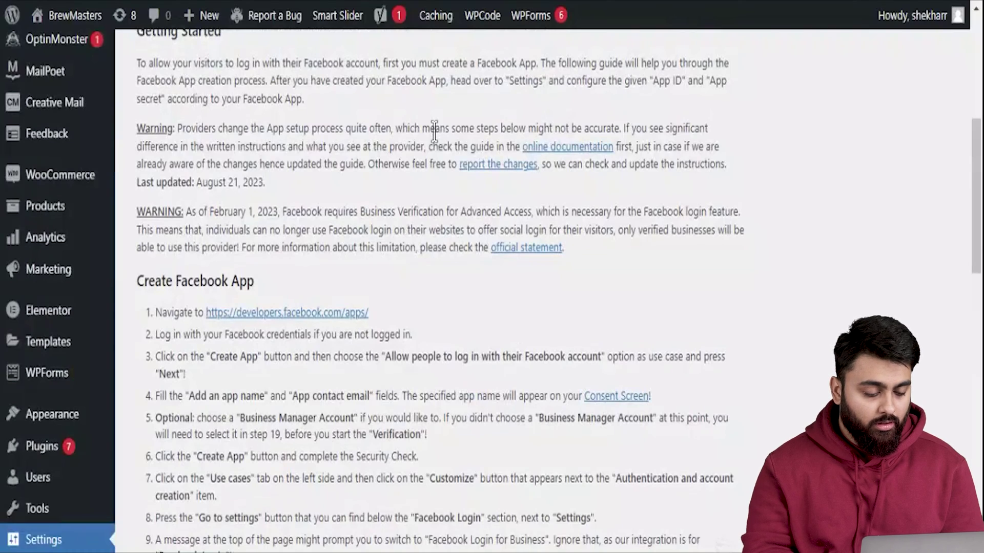
scroll(434, 131, "down", 20)
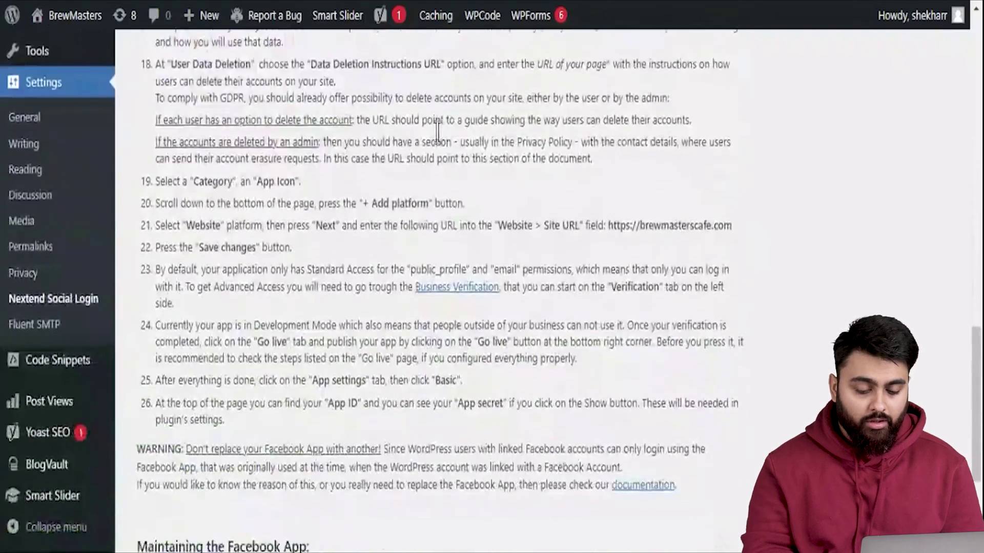
left_click(249, 479)
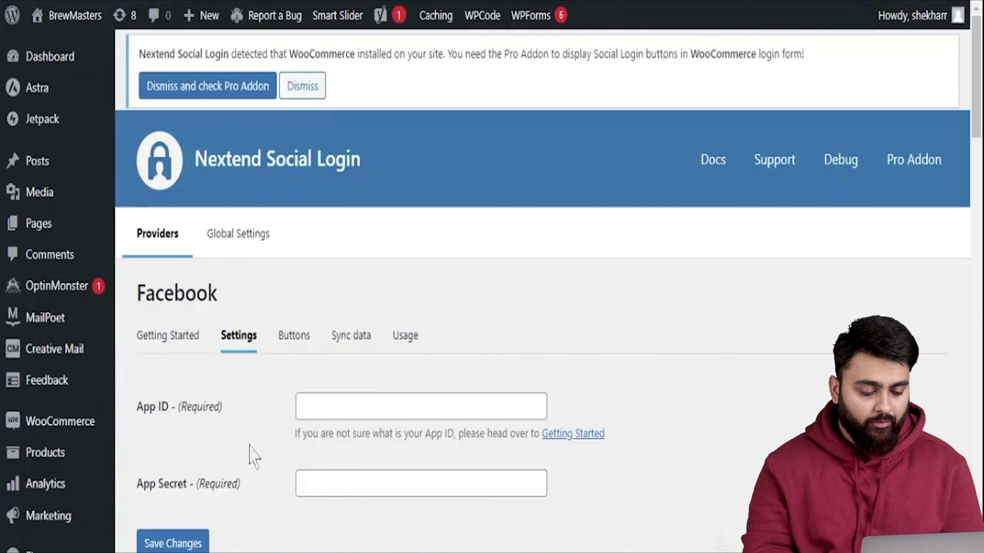
scroll(405, 341, "down", 2)
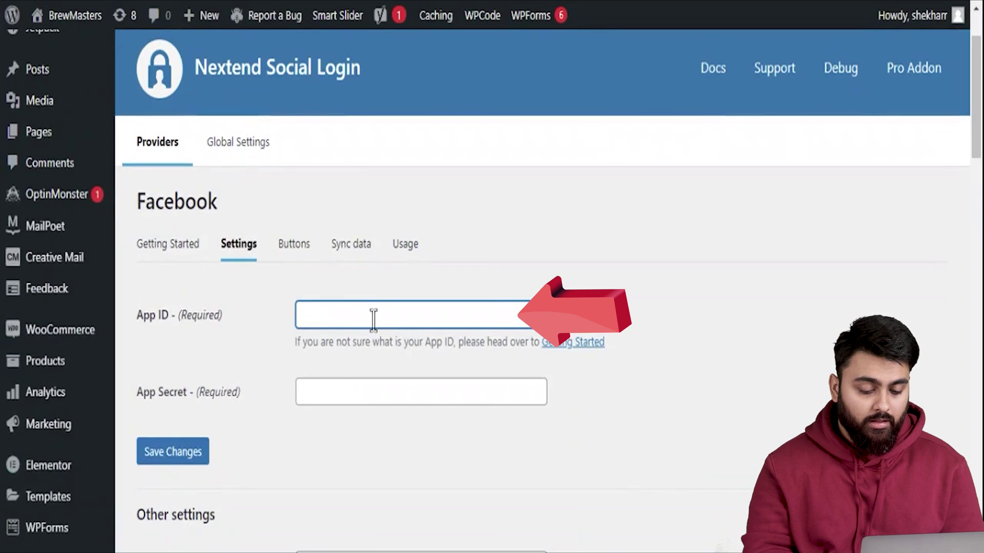
key("ctrl+v")
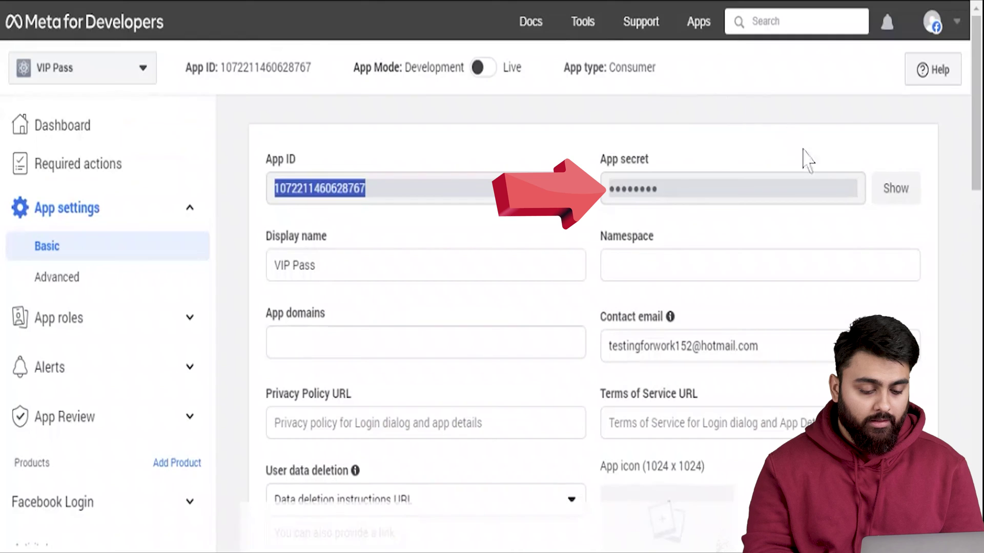
Reveal the App secret, paste it into Nextend's Facebook settings, and save the changes
left_click(895, 189)
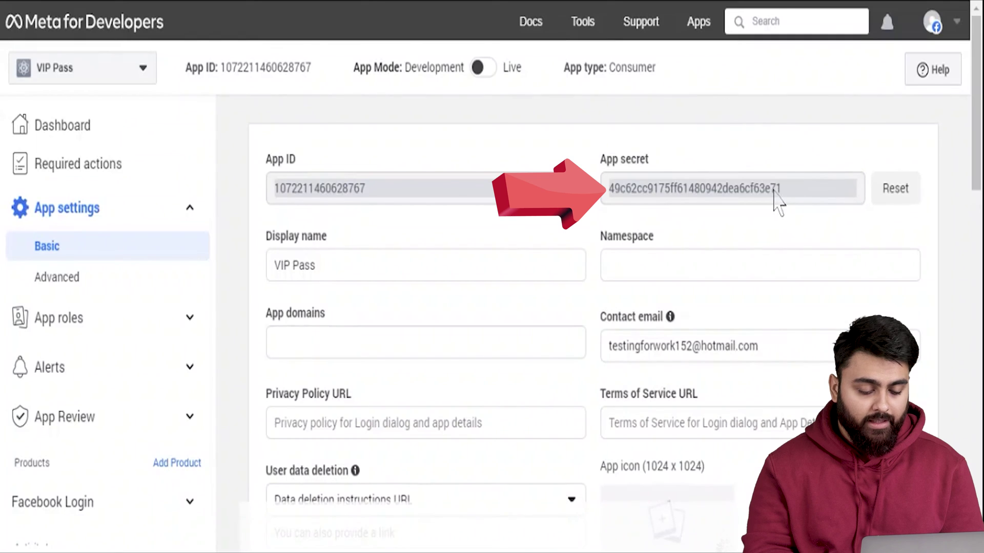
left_click_drag(780, 195, 605, 195)
key("ctrl+v")
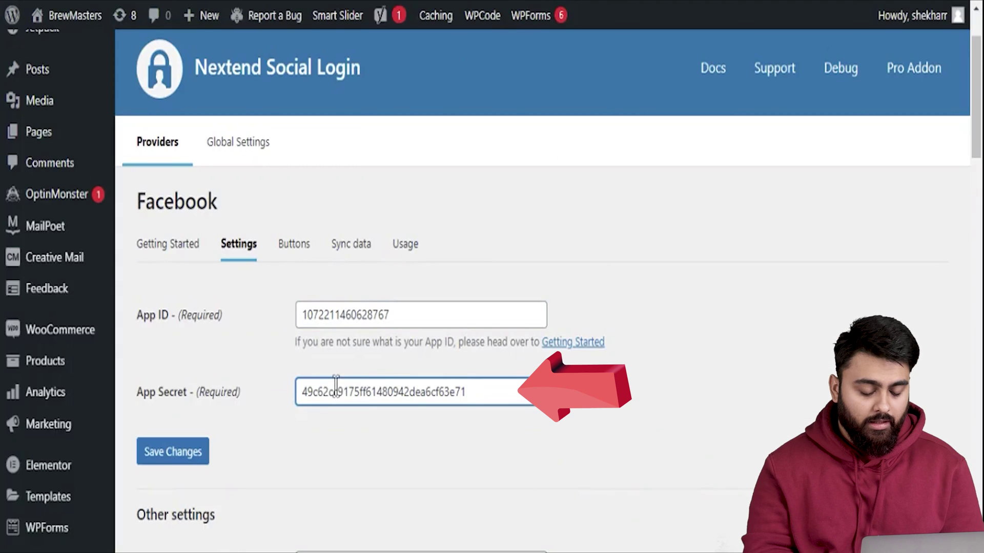
left_click(186, 455)
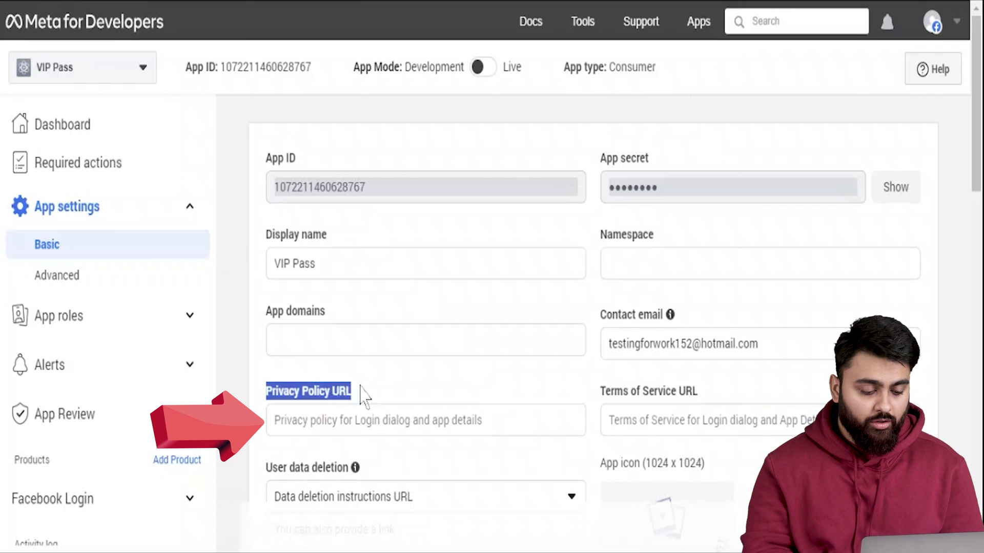
left_click(365, 395)
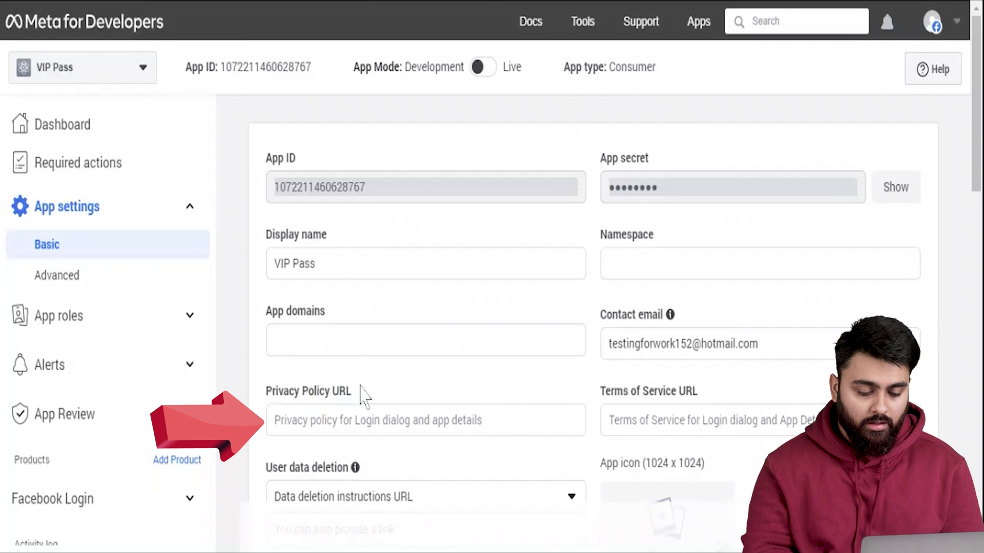
left_click(345, 418)
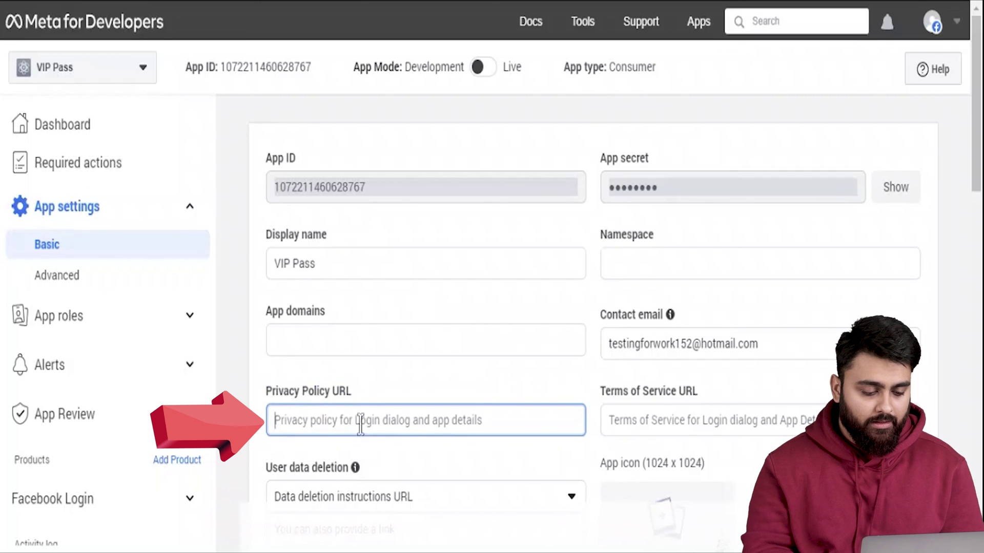
type("https://brewmasterscafe.com/privacy-policy-2/")
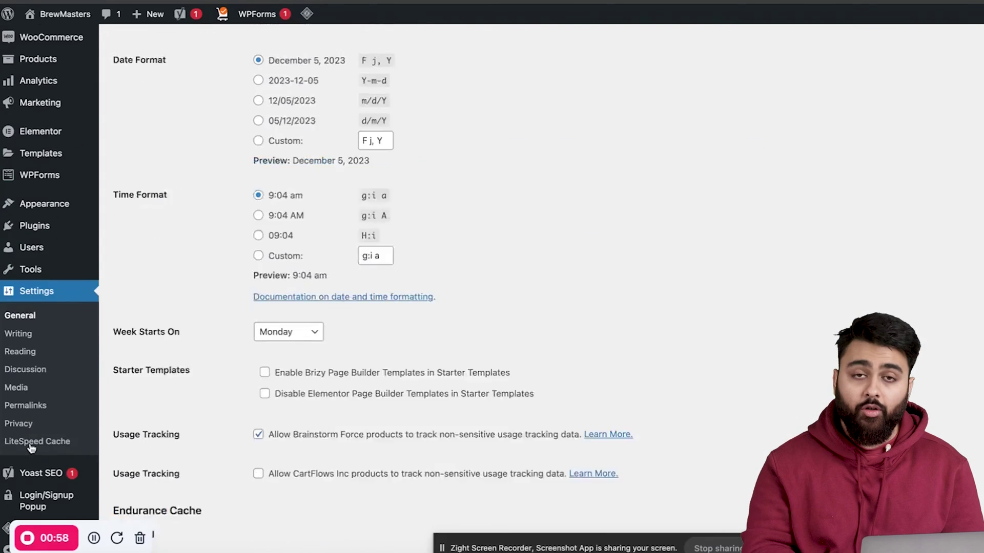
scroll(245, 272, "down", 2)
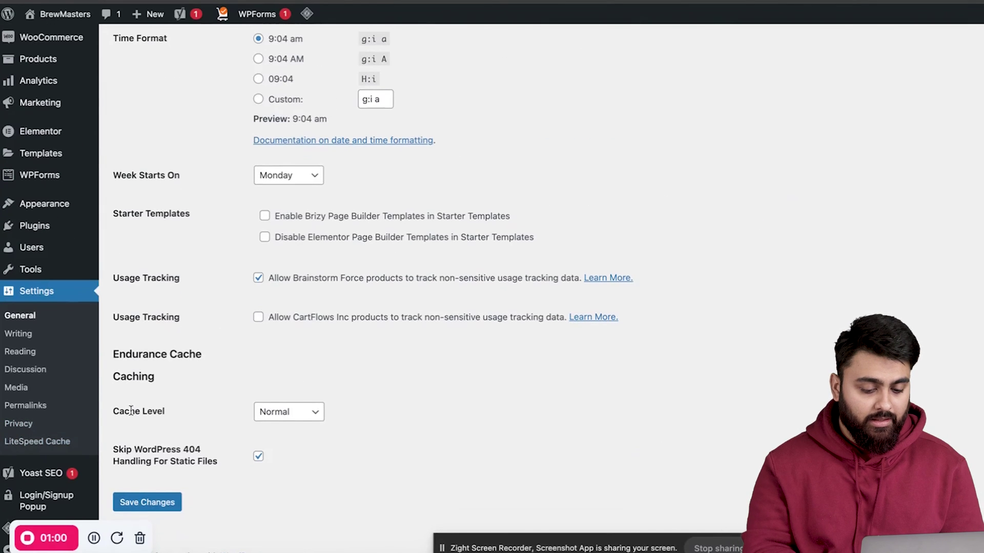
left_click(20, 425)
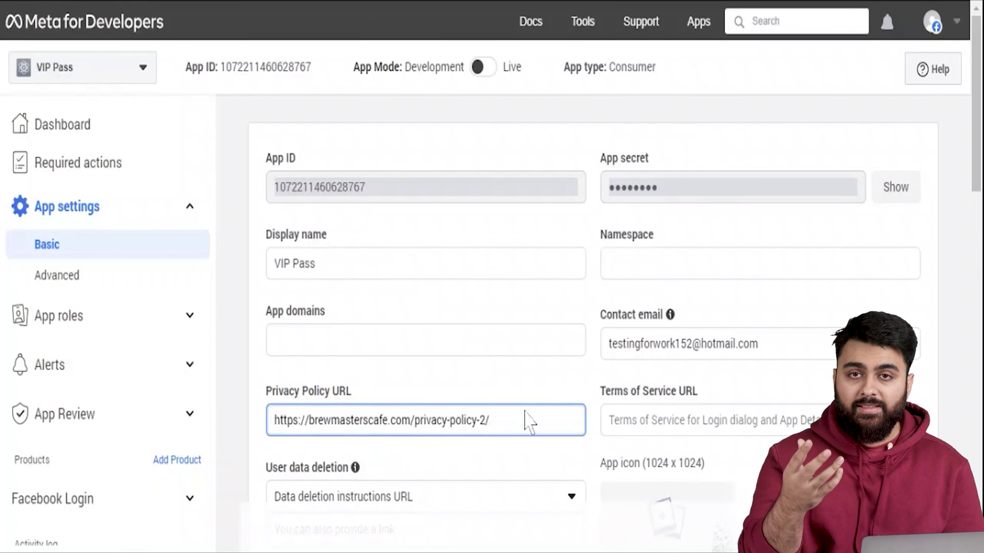
scroll(528, 420, "down", 4)
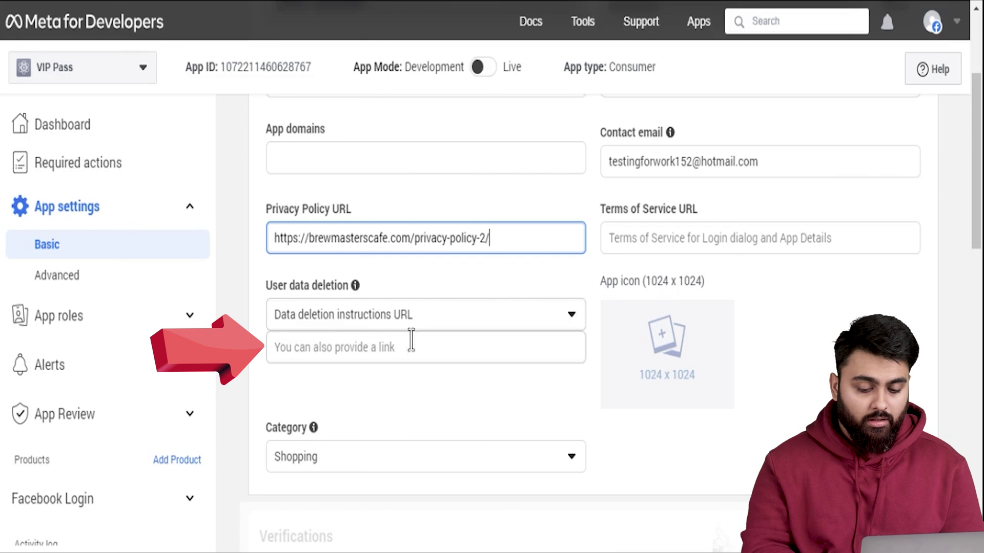
Paste the privacy policy URL into the data deletion instructions field
left_click(409, 343)
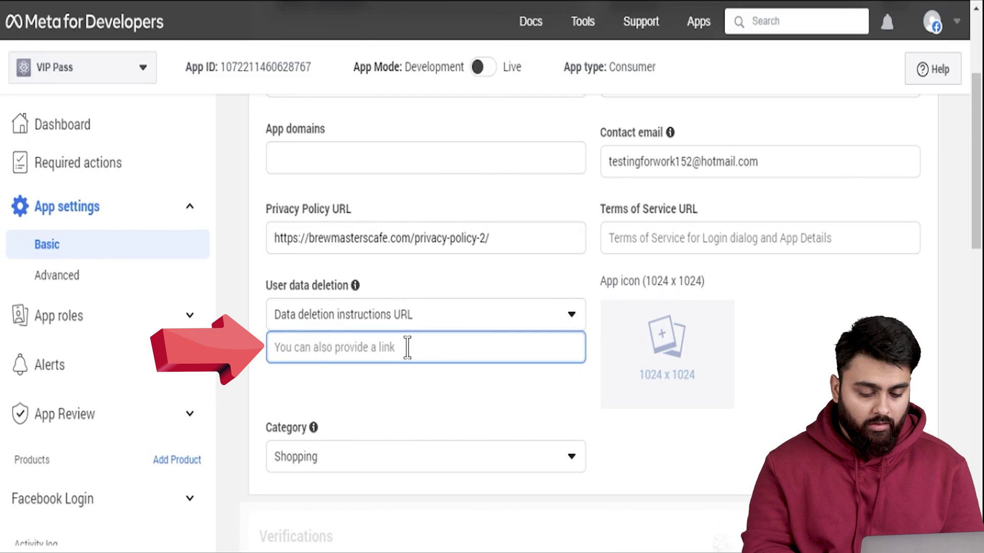
type("https://brewmasterscafe.com/privacy-policy-2/")
left_click(405, 418)
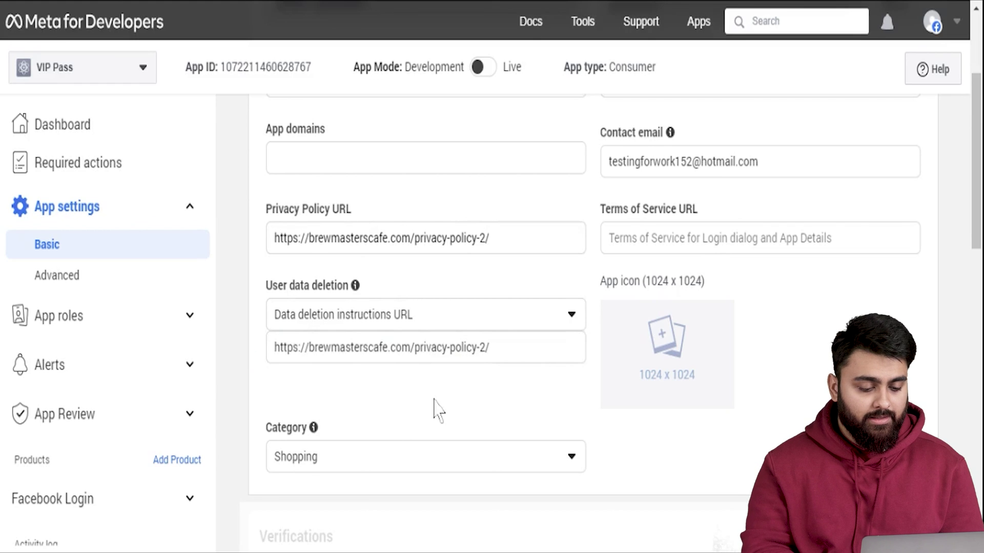
scroll(435, 408, "down", 2)
Keep Shopping as the app category and save the changes
left_click(426, 373)
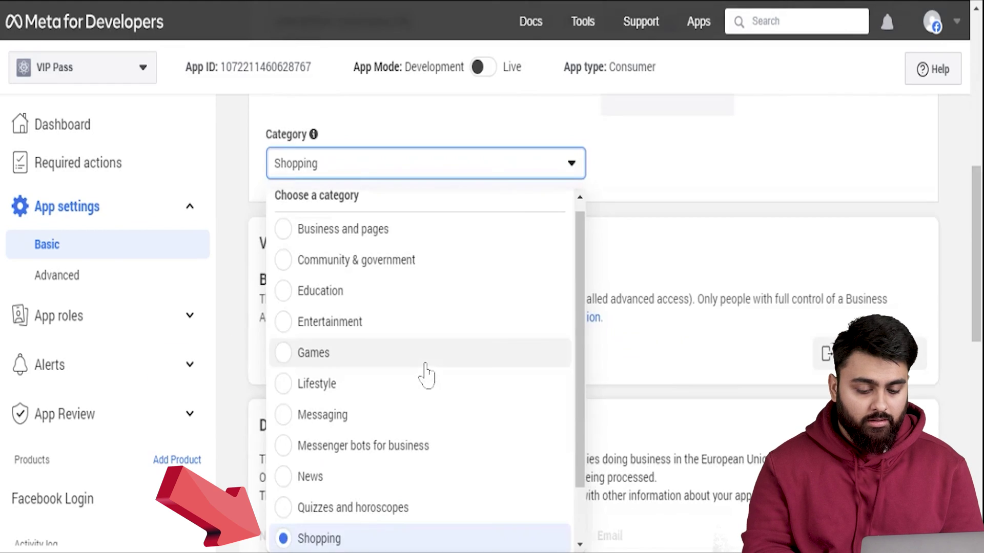
left_click(347, 537)
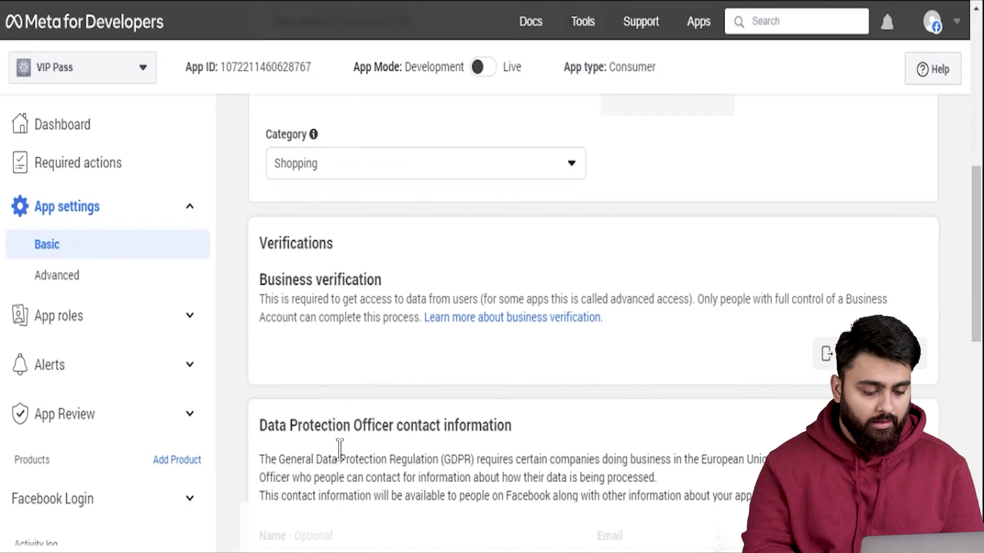
scroll(447, 193, "down", 2)
left_click(885, 533)
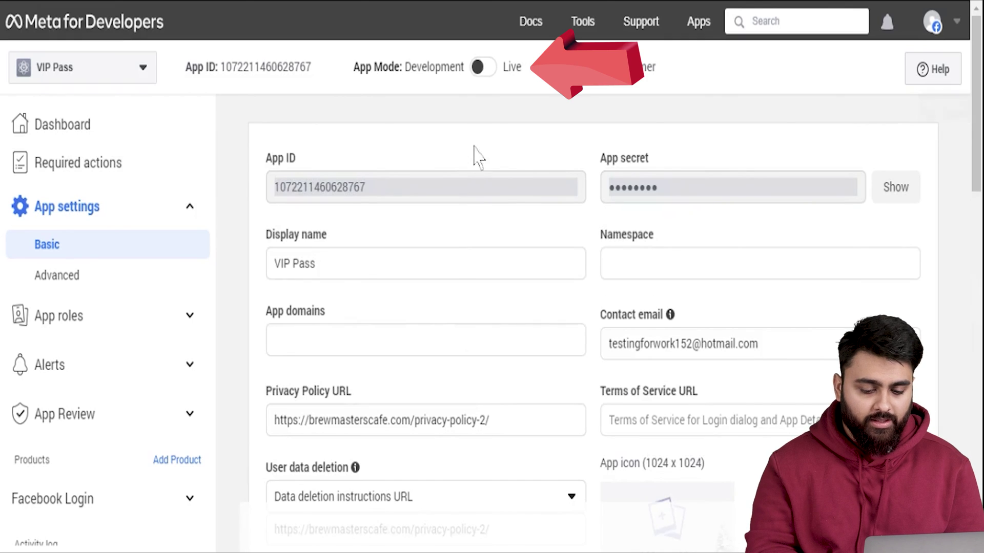
mouse_move(479, 75)
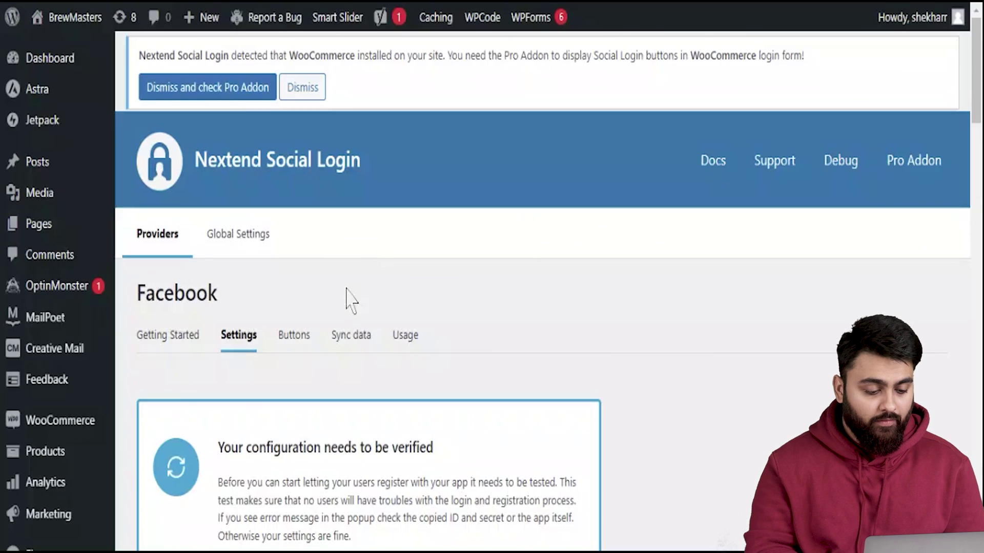
scroll(348, 300, "down", 2)
scroll(348, 300, "down", 4)
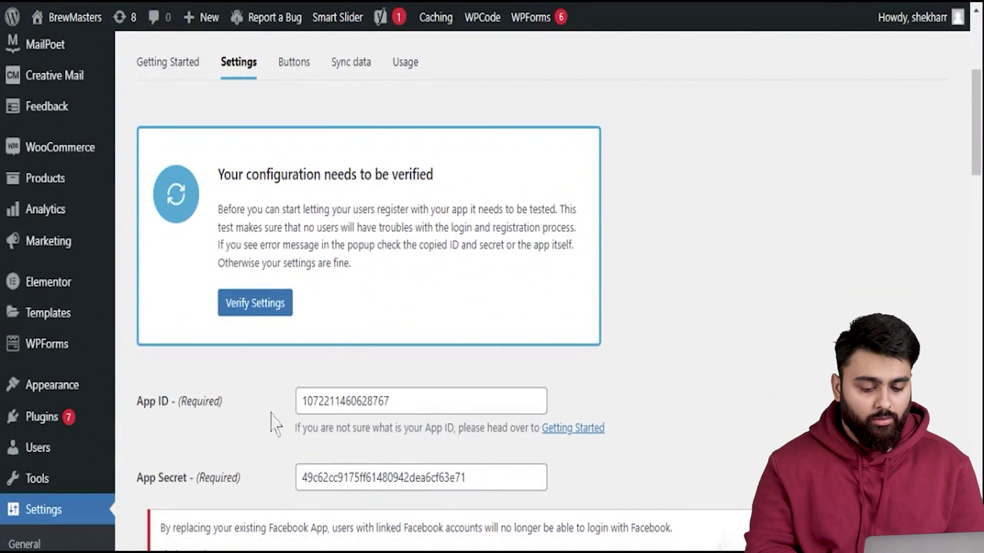
Verify the Facebook settings in Nextend by logging in with Facebook in the test popup
scroll(379, 397, "down", 2)
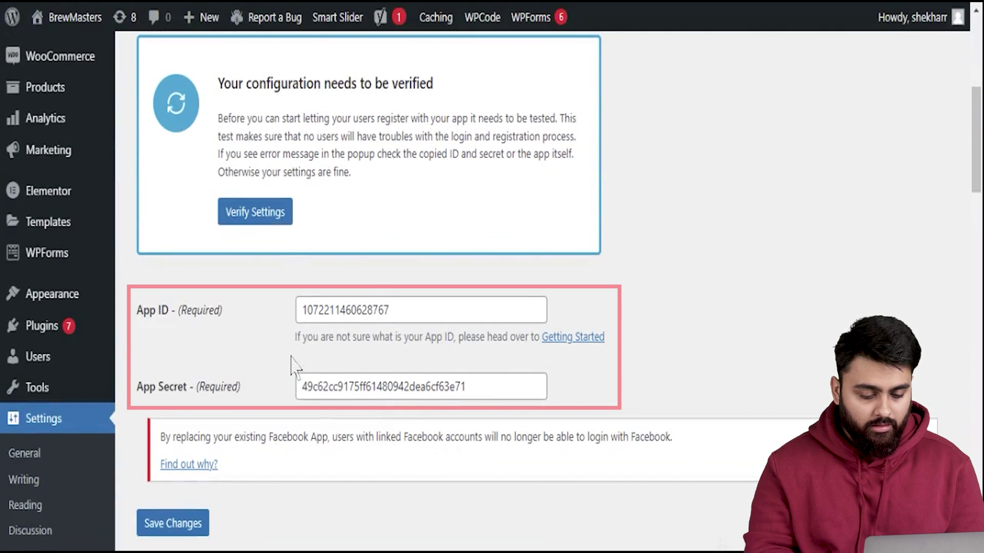
left_click(274, 214)
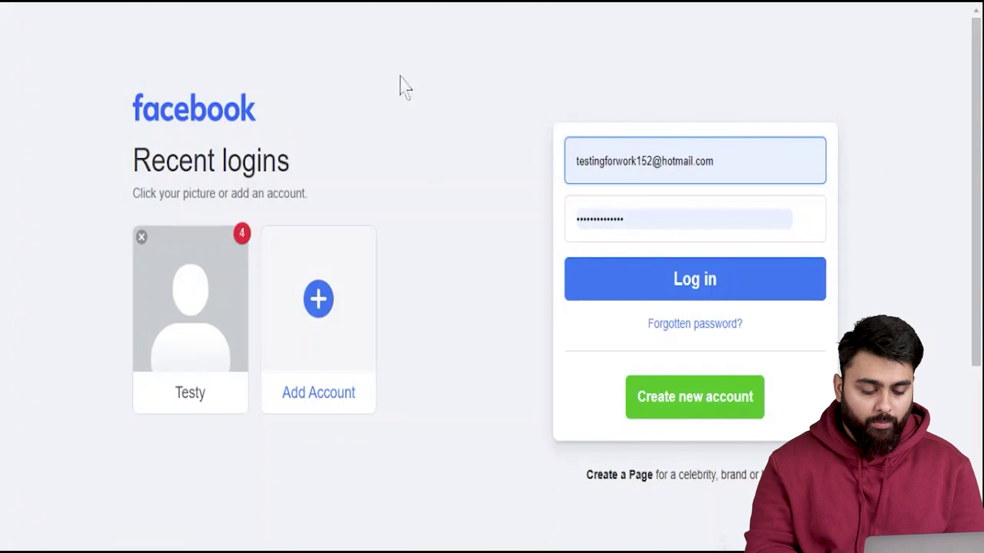
key("Tab")
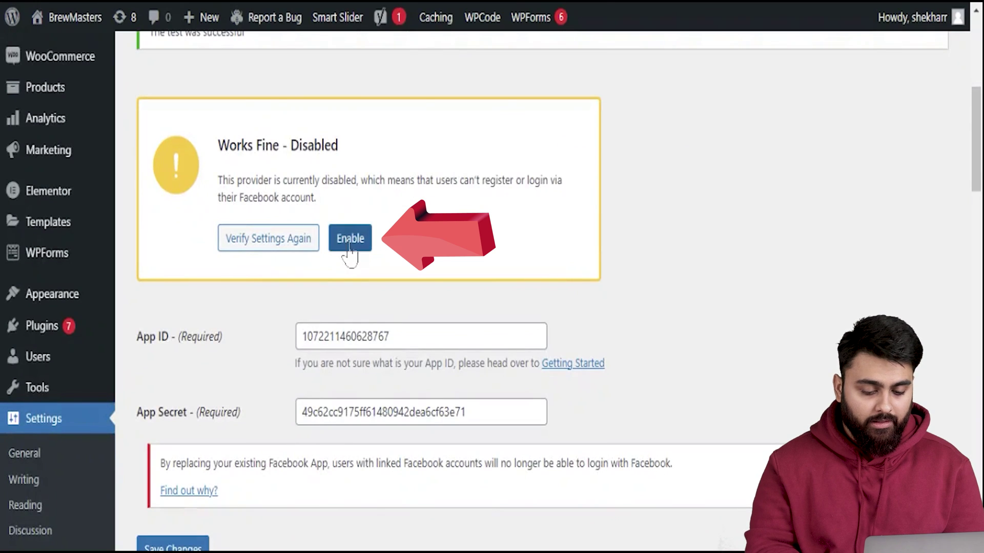
left_click(350, 250)
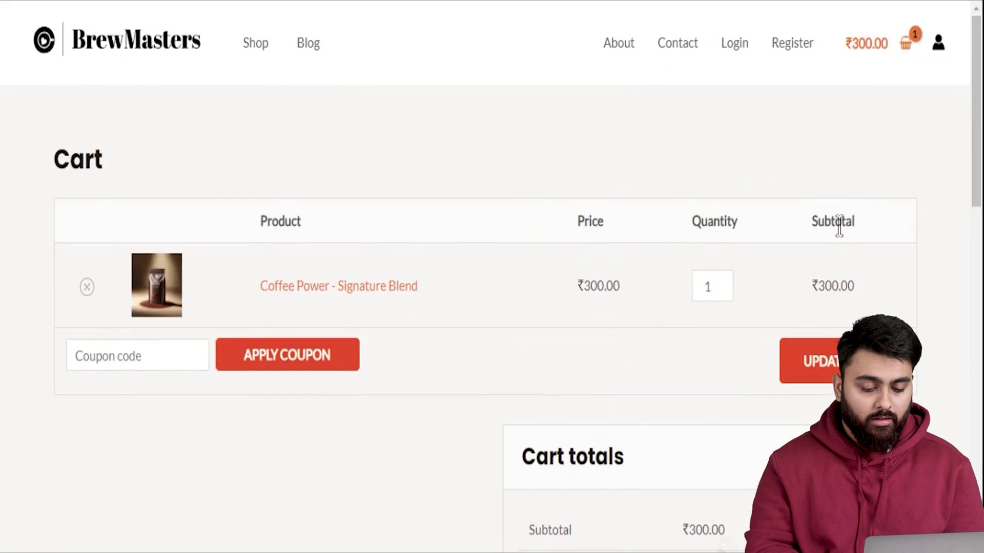
Scroll down the Nextend Facebook provider settings page
scroll(837, 226, "down", 5)
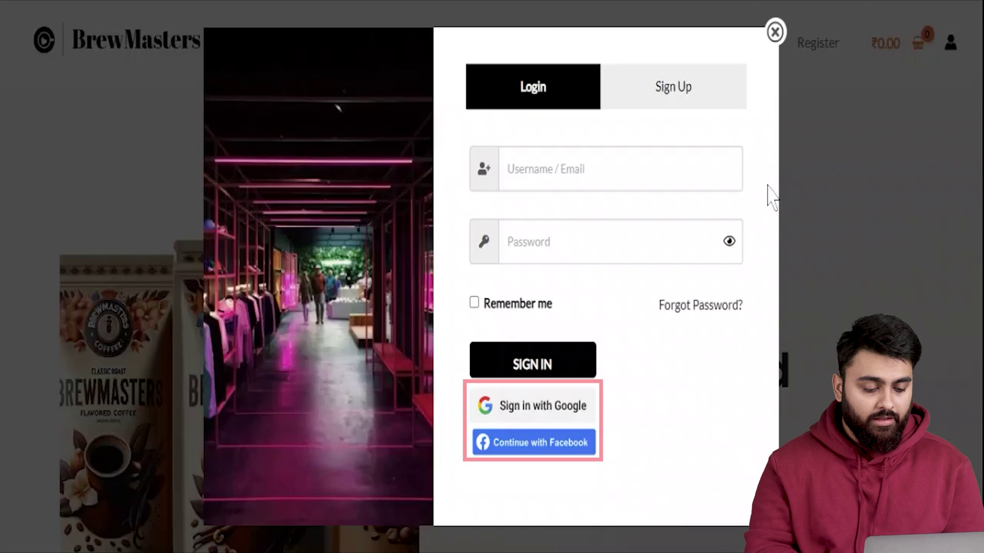